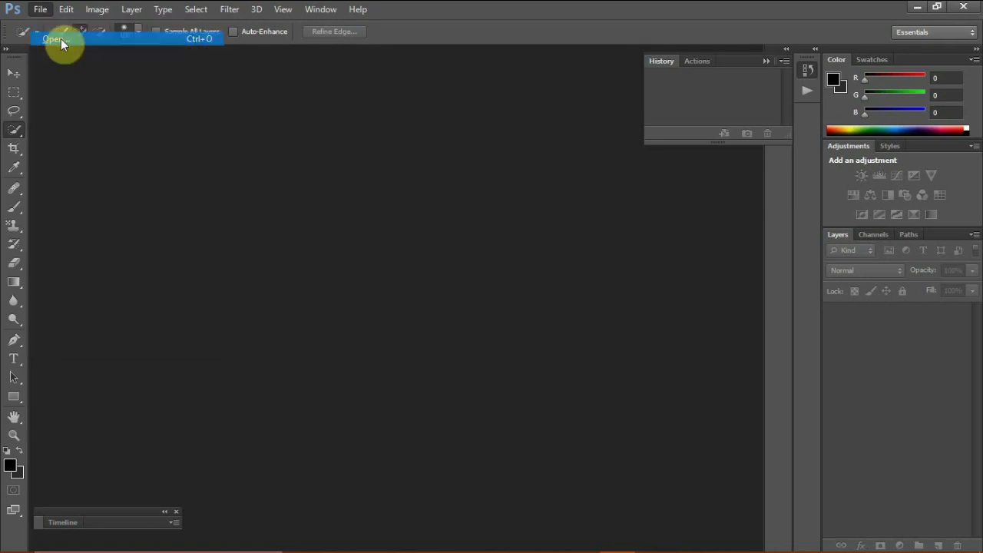
Open the image Portrait b&w.jpg from the Desktop folder.
drag(691, 184, 691, 415)
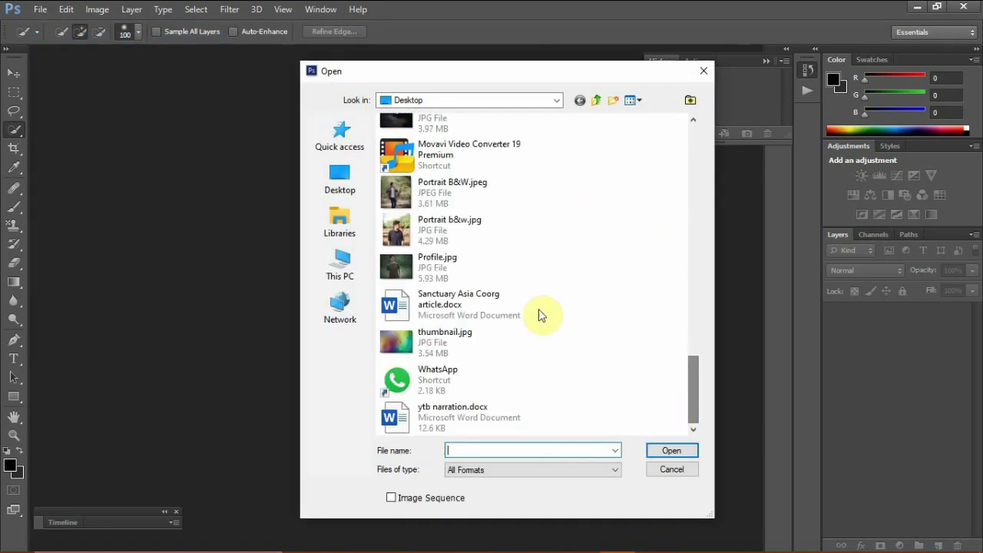
click(427, 230)
click(676, 453)
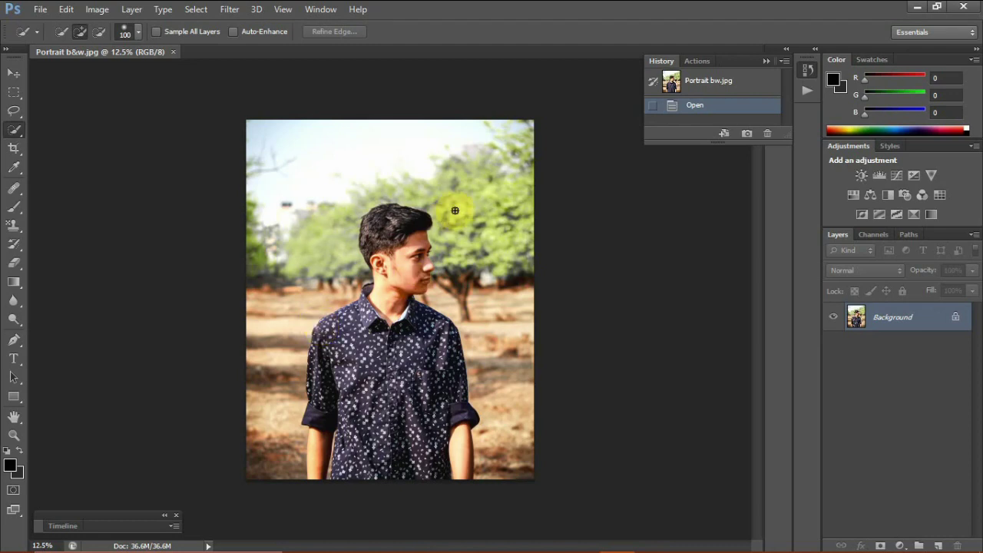
Select the man's head, face and neck with the Quick Selection tool, using a reduced brush size.
right_click(20, 137)
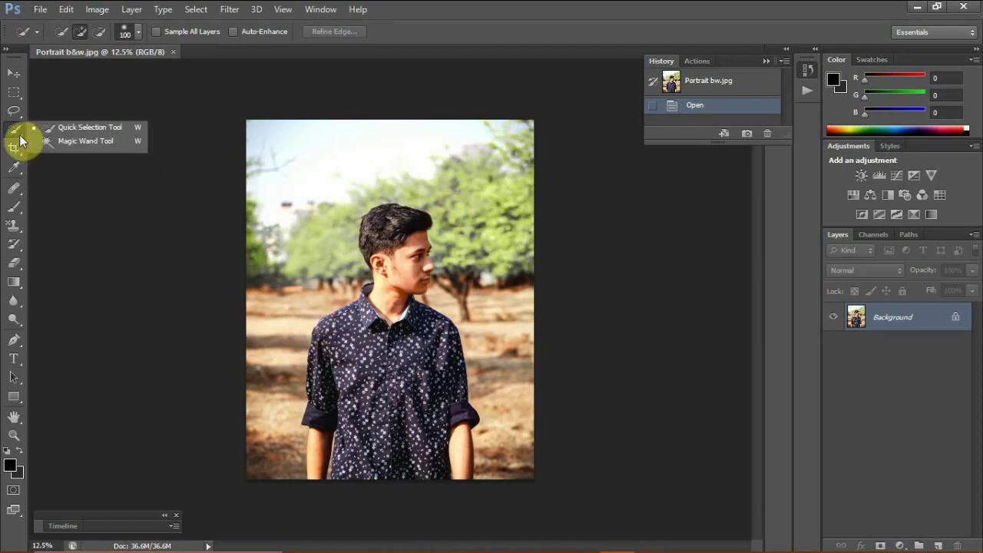
click(62, 131)
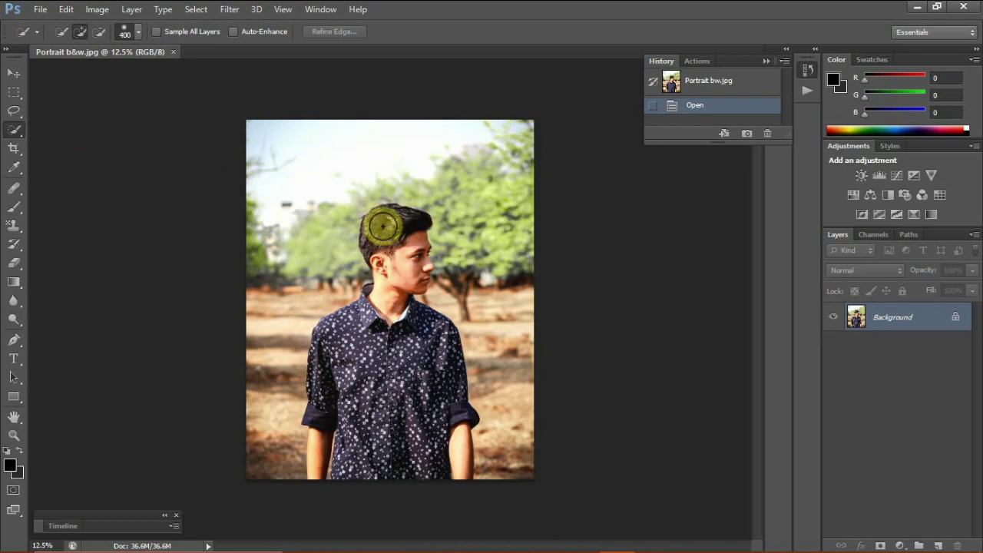
key(bracketleft)
key(bracketleft)
key(bracketleft)
scroll(382, 225, up, 2)
mouse_move(375, 168)
mouse_down()
mouse_move(373, 145)
mouse_move(353, 142)
mouse_up()
mouse_move(361, 136)
mouse_down()
mouse_move(438, 134)
mouse_move(435, 163)
mouse_move(356, 175)
mouse_move(393, 244)
mouse_move(373, 248)
mouse_move(423, 222)
mouse_up()
Add the nose tip, nape edge and back of the collar to the selection with a 70 px brush.
key(ctrl+plus)
key(ctrl+plus)
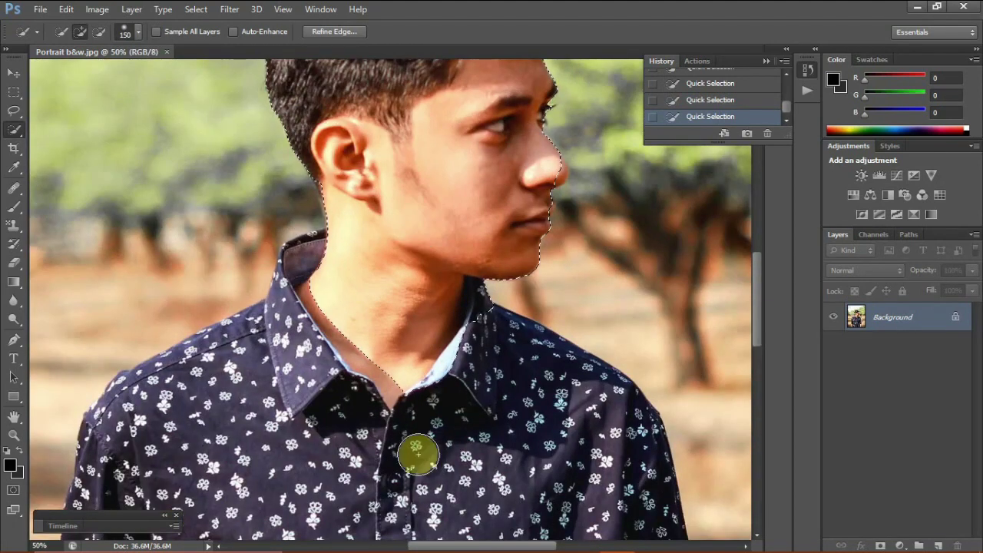
drag(496, 547, 512, 546)
drag(757, 339, 757, 324)
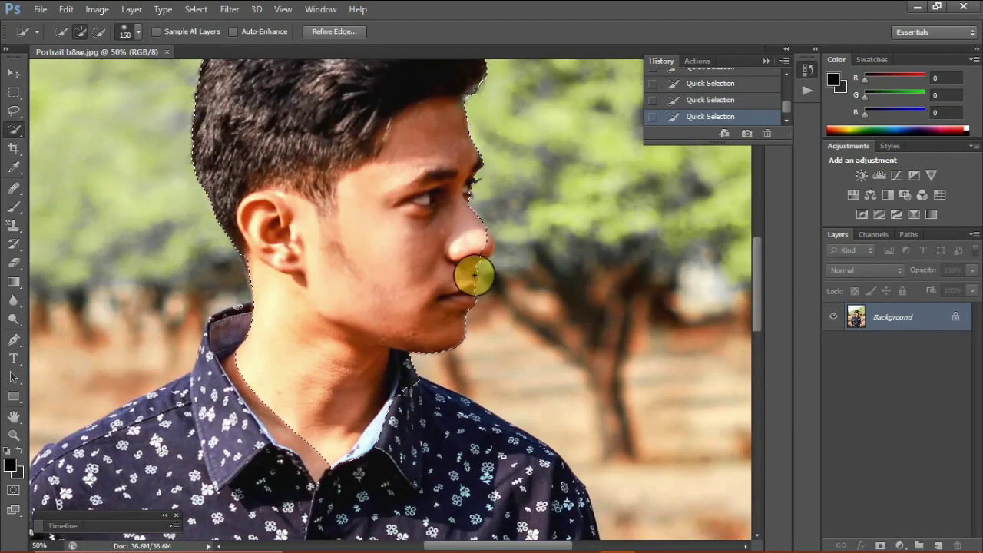
key(bracketleft)
key(bracketleft)
key(bracketleft)
key(bracketleft)
key(bracketleft)
click(476, 247)
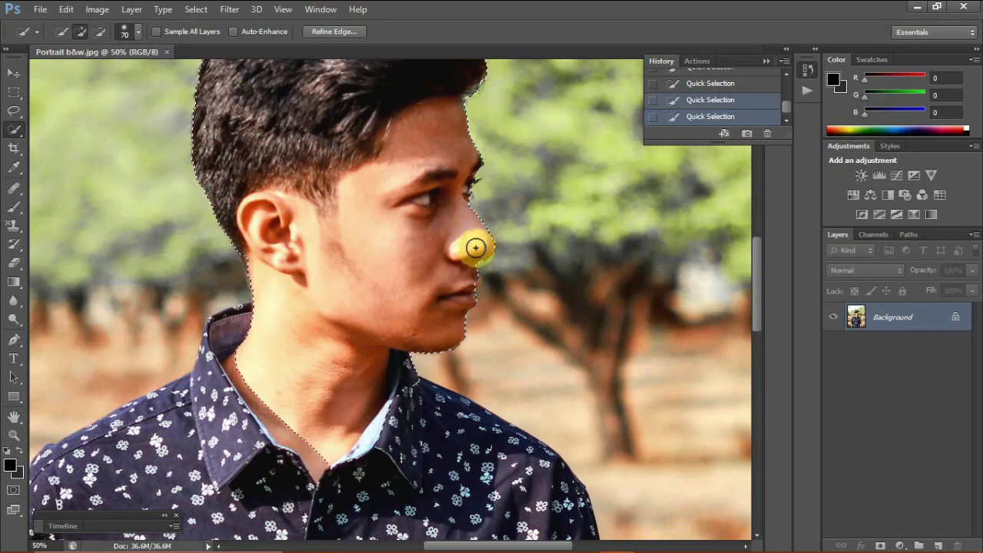
click(255, 260)
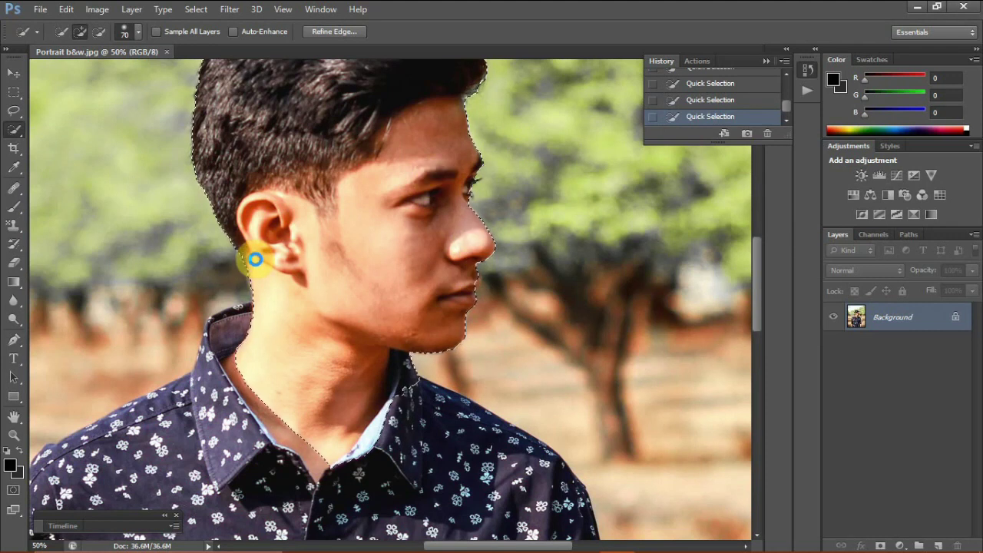
click(243, 317)
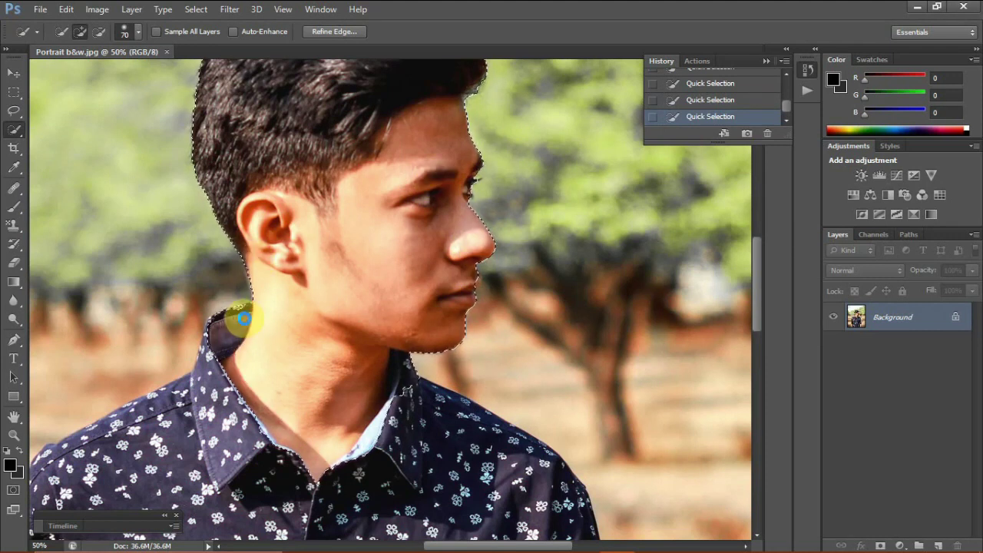
Extend the selection along the shirt collar with a 175 px brush and subtract the background caught beside it.
scroll(755, 319, down, 3)
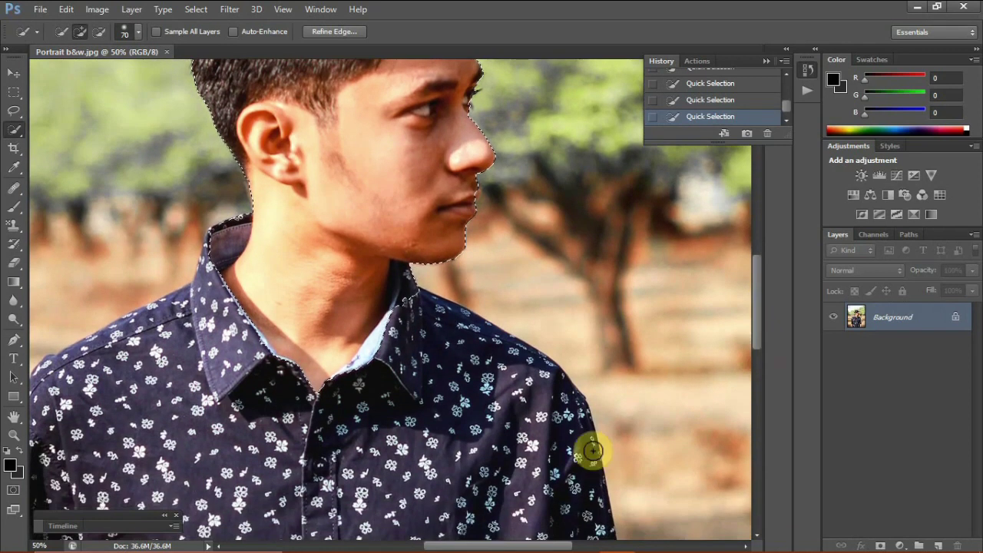
key(ctrl+minus)
key(ctrl+minus)
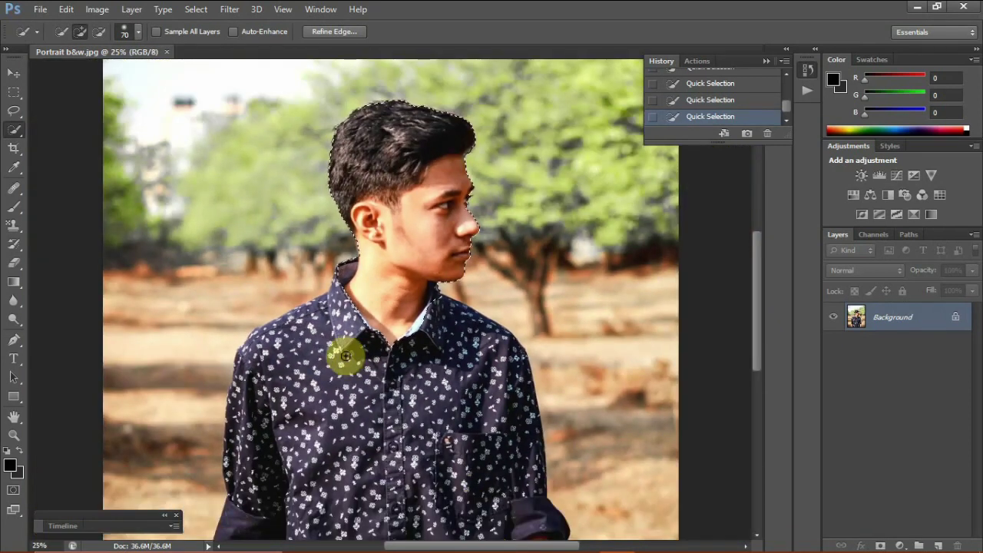
key(bracketright)
key(bracketright)
key(bracketright)
key(bracketright)
key(bracketright)
key(bracketright)
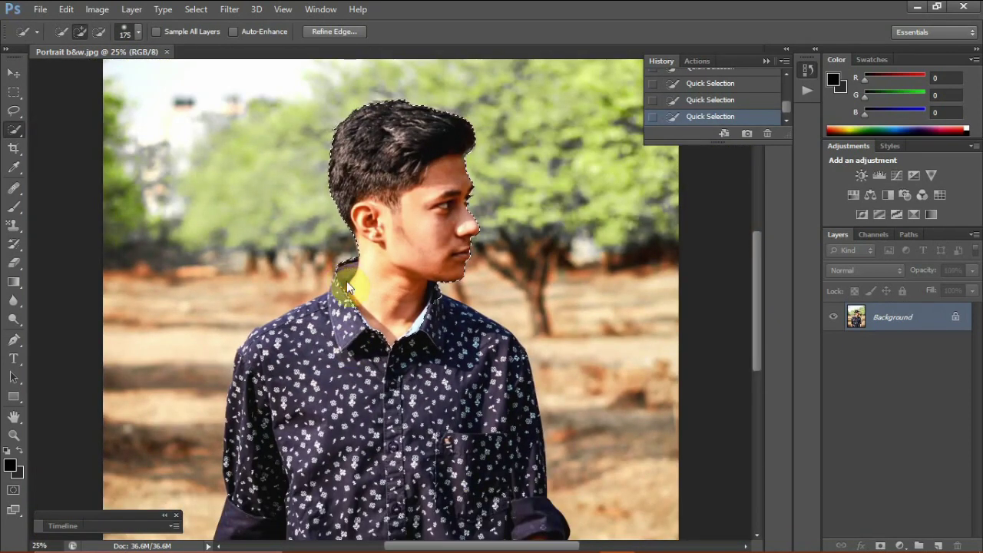
mouse_move(346, 281)
mouse_down()
mouse_move(355, 285)
mouse_move(332, 312)
mouse_move(316, 294)
mouse_up()
key(ctrl+plus)
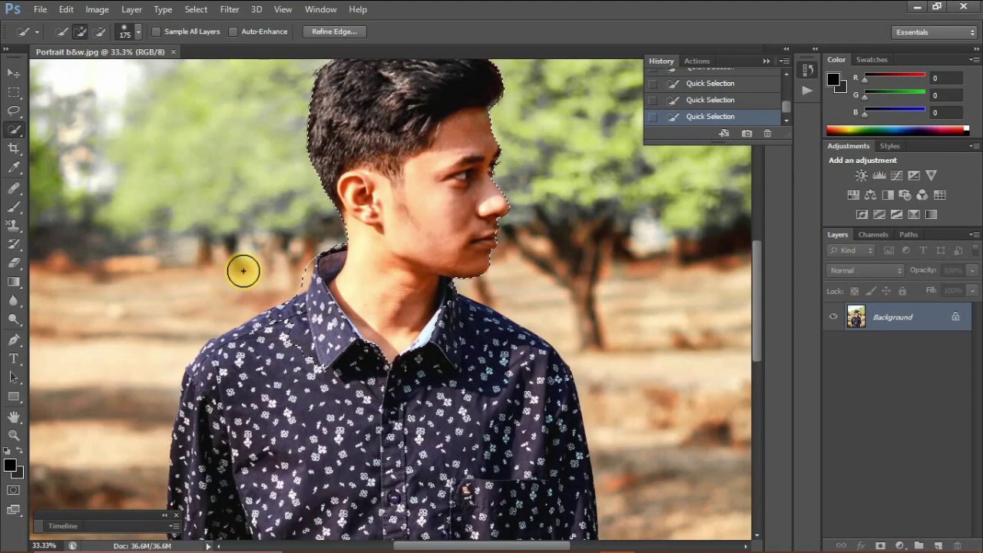
drag(294, 270, 294, 261)
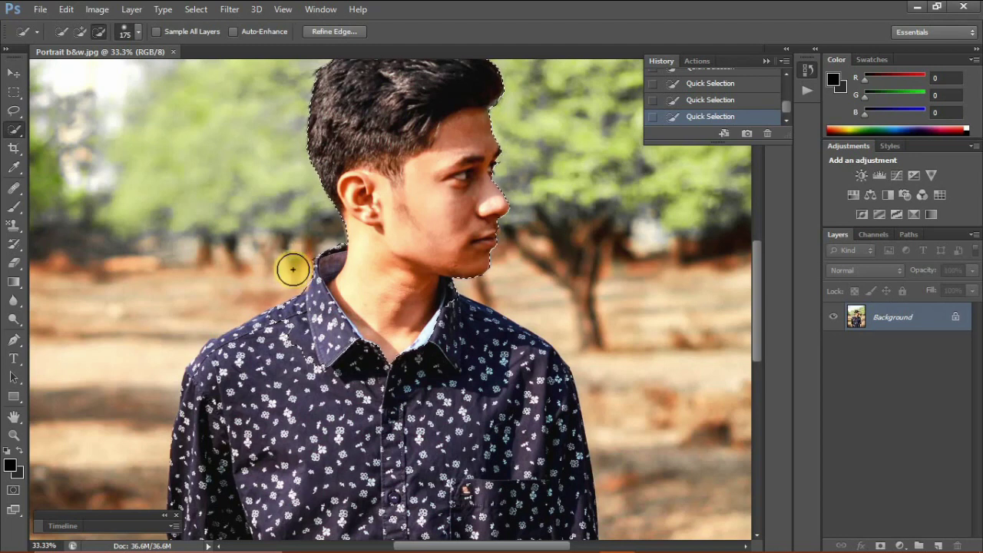
Extend the selection over the rest of the shirt and both arms with a 250 px brush.
key(ctrl+minus)
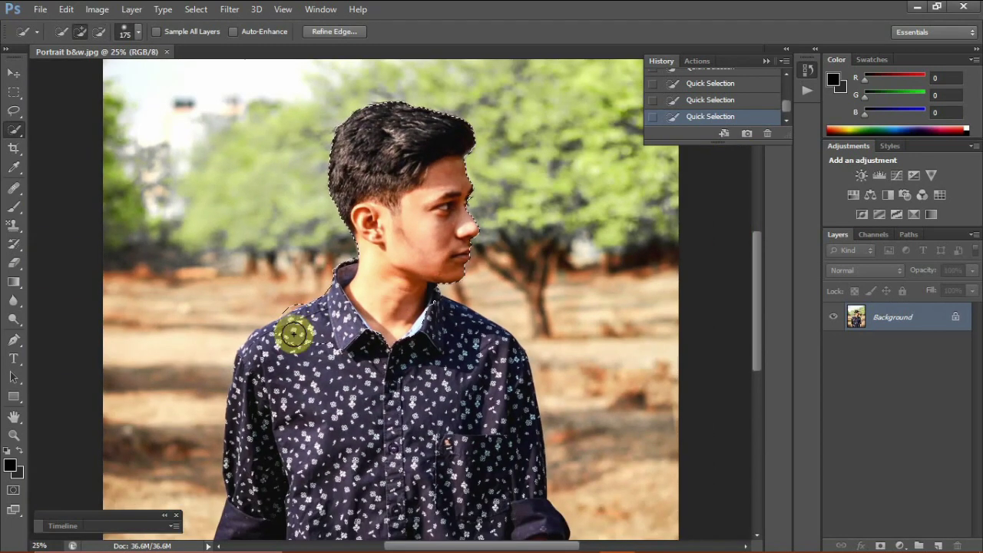
key(ctrl+minus)
key(bracketright)
key(bracketright)
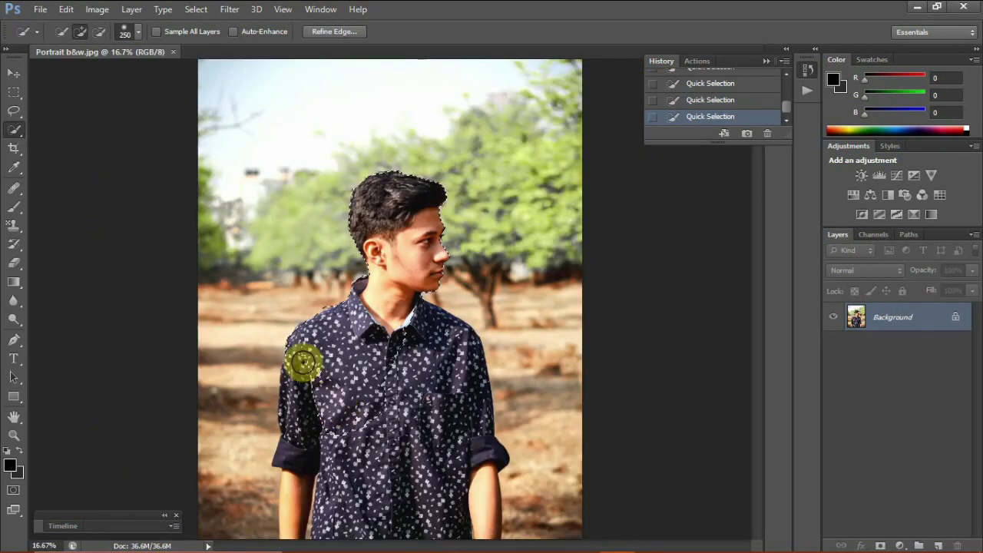
mouse_move(304, 364)
mouse_down()
mouse_move(297, 427)
mouse_move(363, 467)
mouse_move(382, 500)
mouse_move(476, 508)
mouse_up()
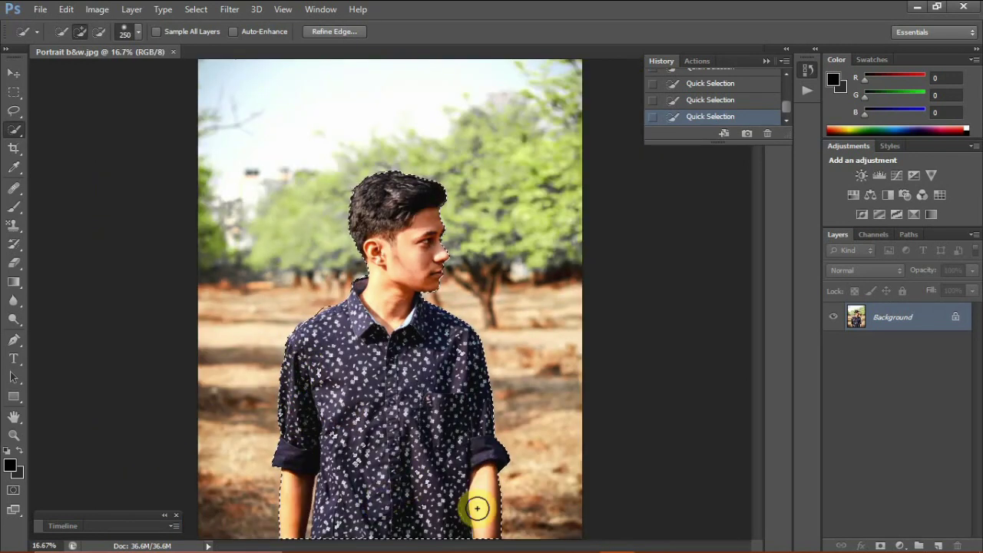
Subtract the stray background above the shoulder and behind the collar from the selection, using 125 px and 90 px brushes.
key(ctrl+plus)
key(ctrl+plus)
key(ctrl+plus)
key(bracketleft)
key(bracketleft)
key(bracketleft)
key(bracketleft)
key(alt)
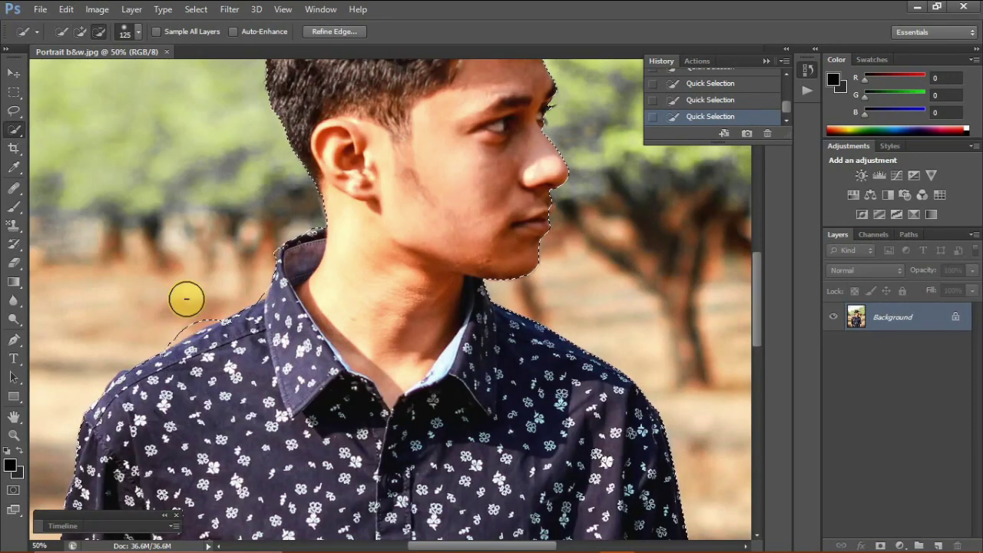
drag(187, 299, 176, 314)
click(258, 248)
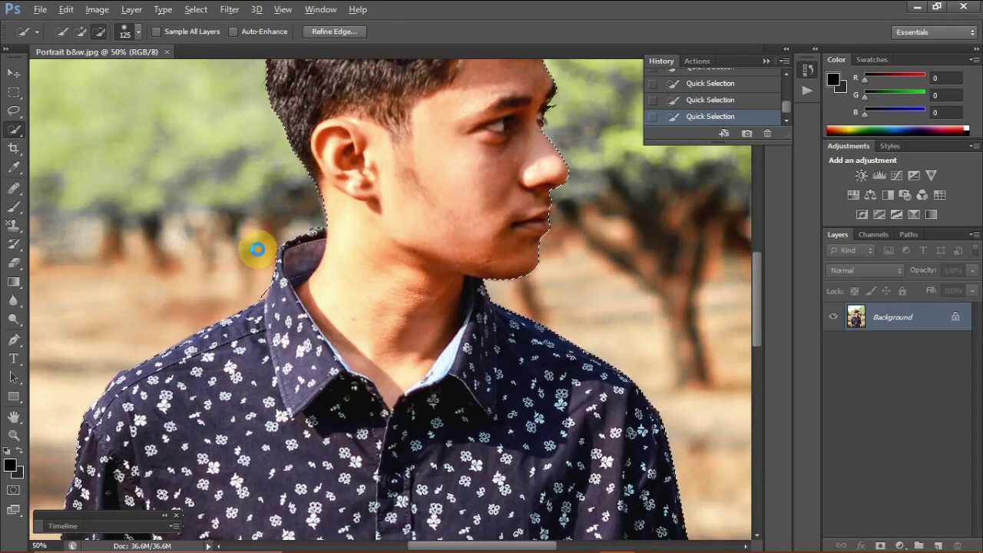
key(bracketleft)
key(bracketleft)
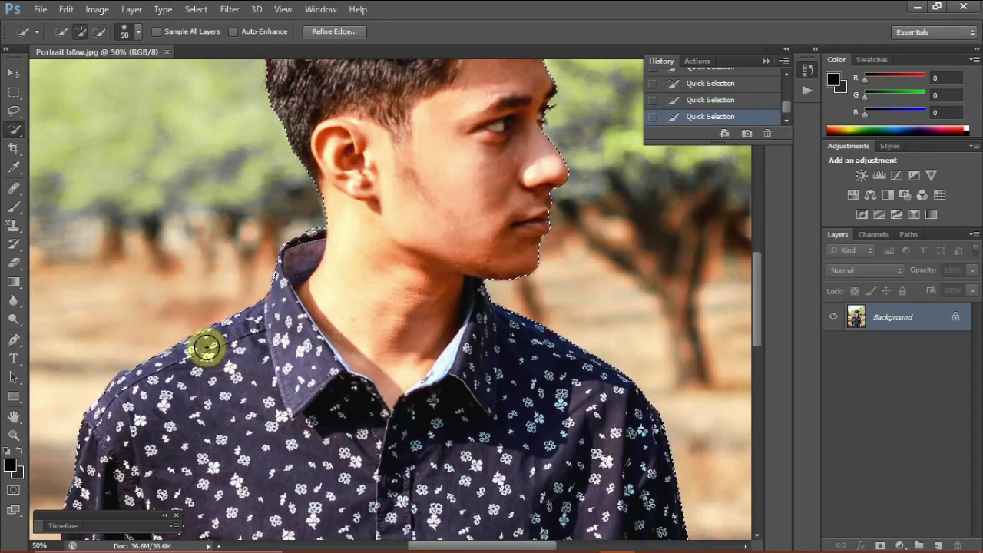
alt+click(310, 217)
Subtract the narrow background gap between the shirt and the arm on the image's left side, finishing with a 25 px brush.
drag(757, 272, 772, 395)
key(bracketleft)
key(bracketleft)
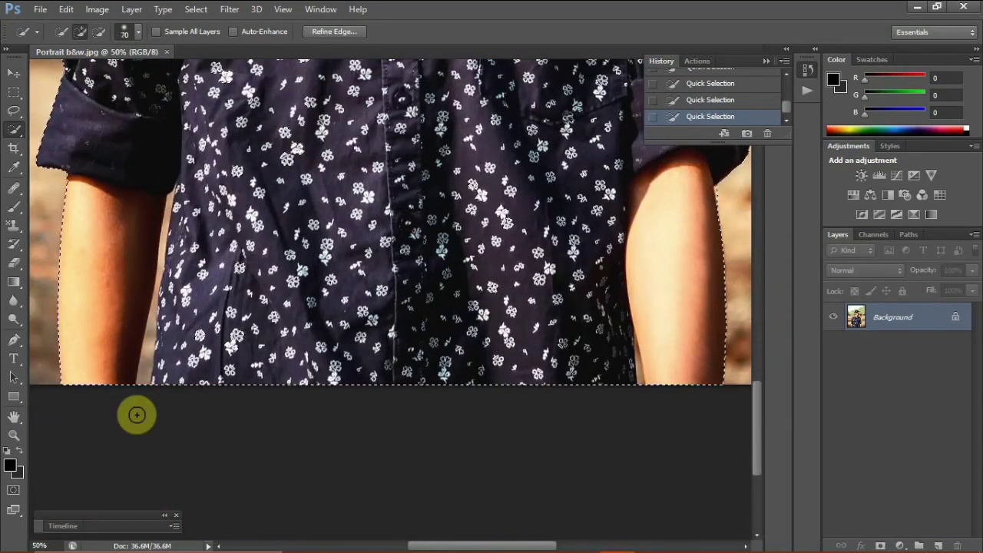
key(bracketleft)
key(bracketleft)
key(bracketleft)
key(bracketleft)
alt+click(146, 374)
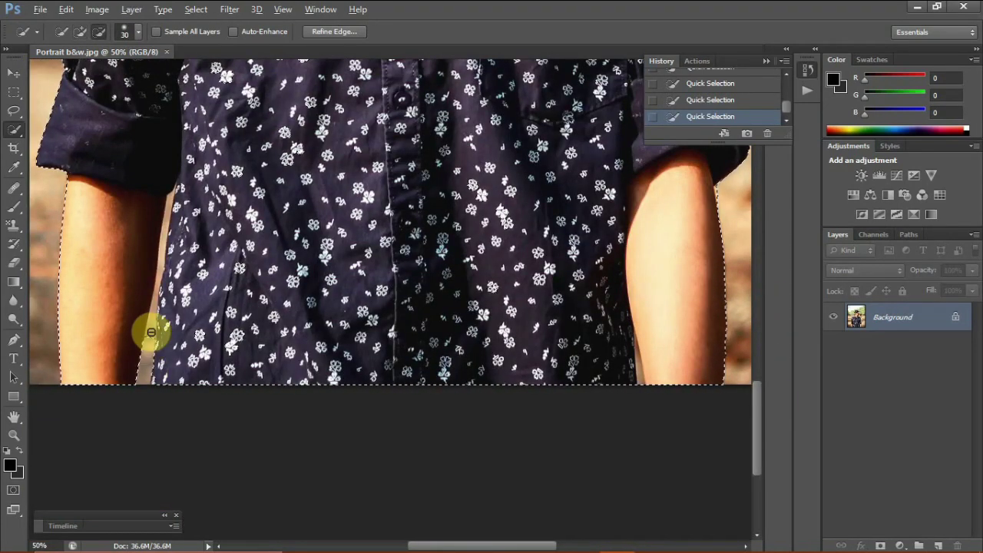
key(bracketleft)
alt+click(158, 284)
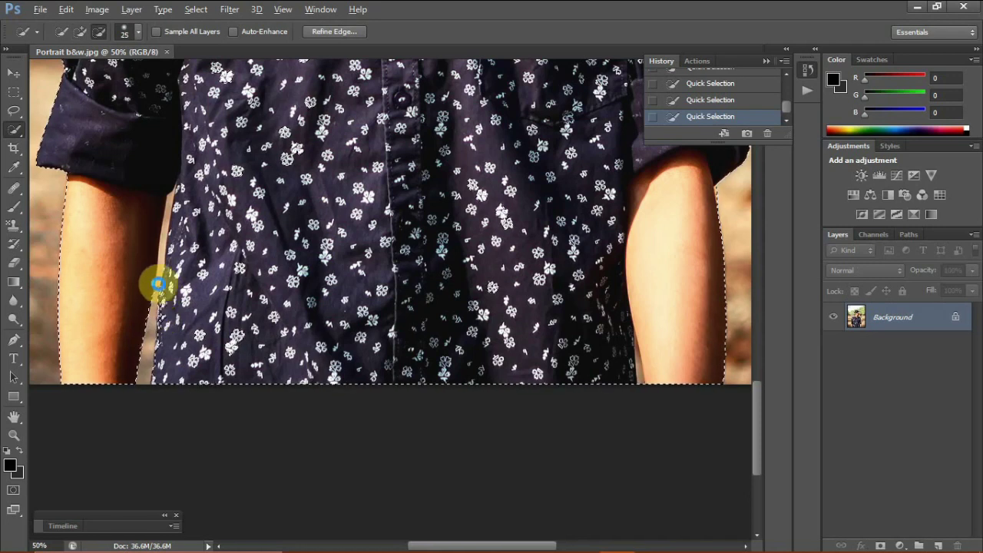
mouse_move(157, 285)
mouse_down()
mouse_move(173, 217)
mouse_move(176, 322)
mouse_up()
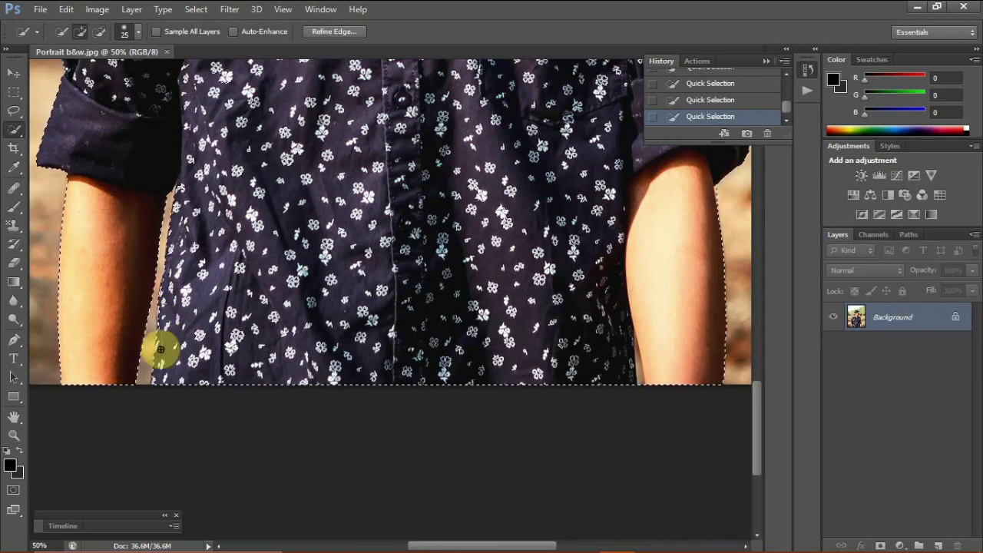
Subtract the small background gap between the shirt and the arm on the image's right side, reducing the brush to 15 px.
key(alt)
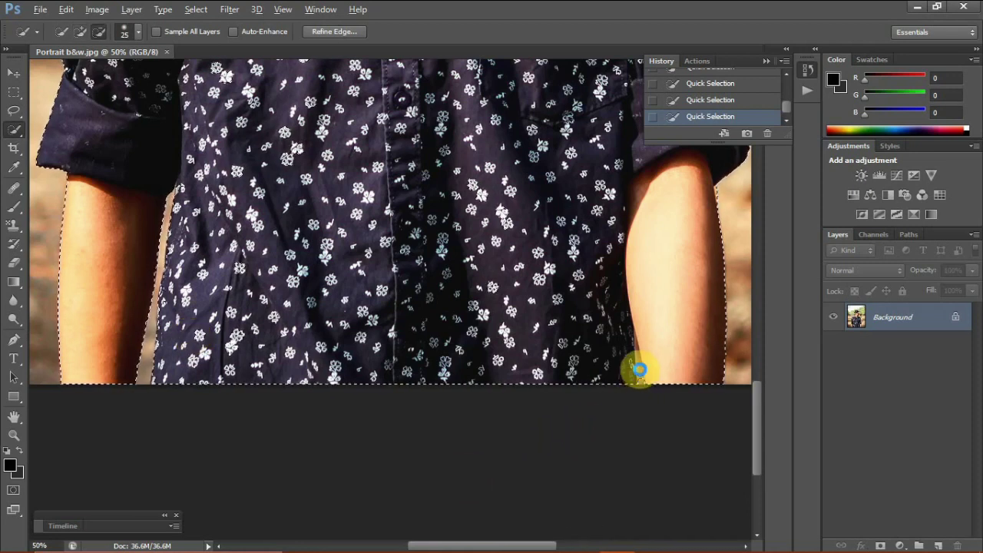
drag(639, 369, 638, 357)
key(bracketleft)
key(bracketleft)
alt+click(637, 343)
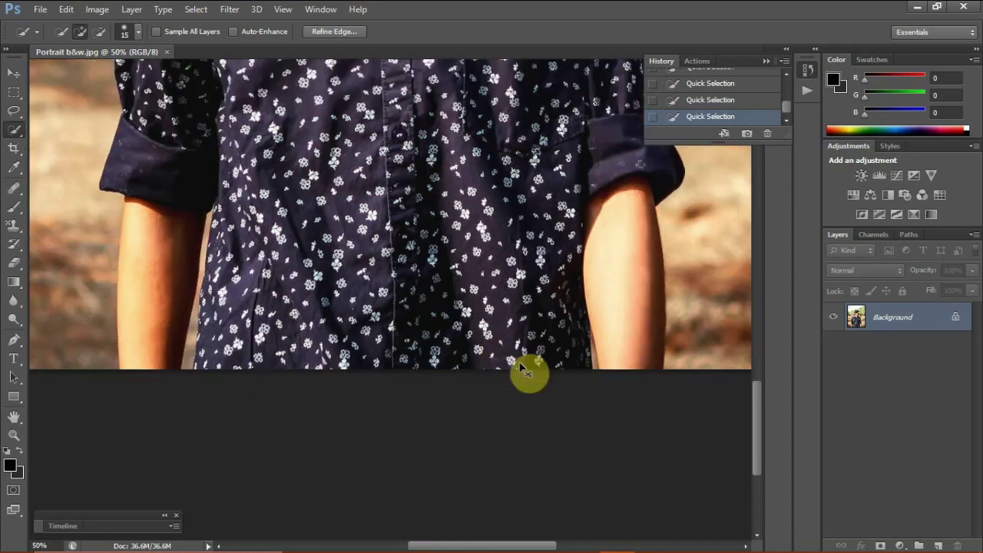
Refine the selection's edge with radius 6.1 px, smooth 16 and feather 1.4 px, output to a selection.
key(ctrl+minus)
key(ctrl+minus)
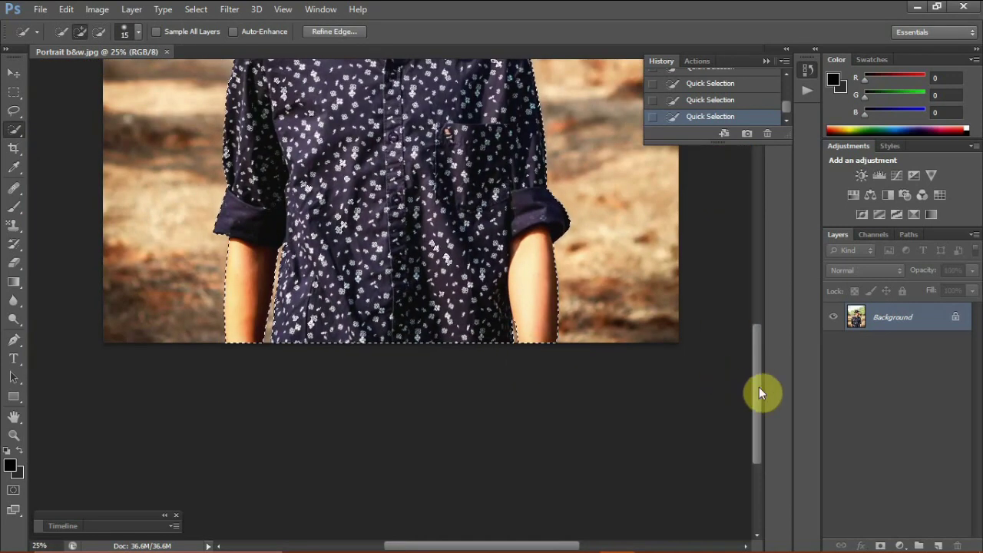
drag(758, 387, 755, 301)
key(ctrl+minus)
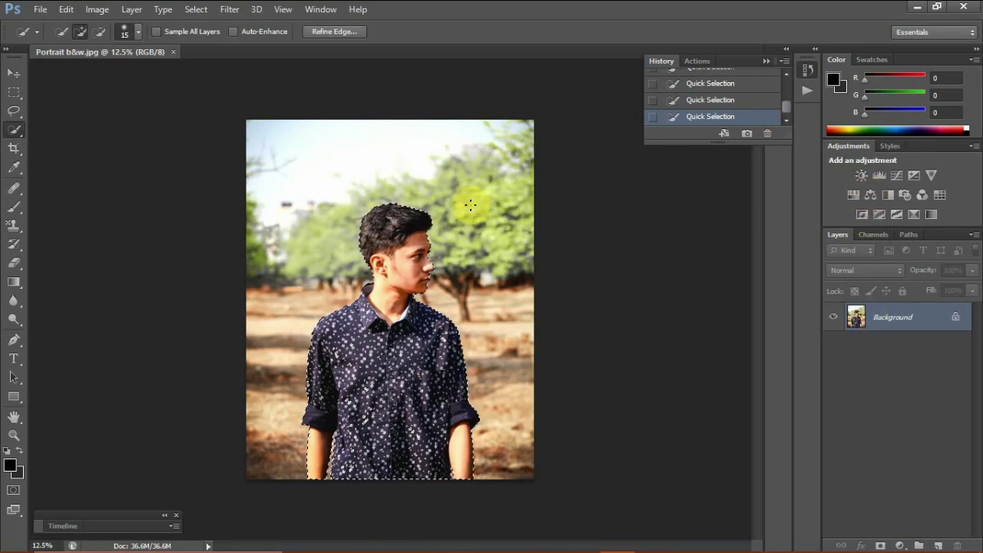
click(333, 32)
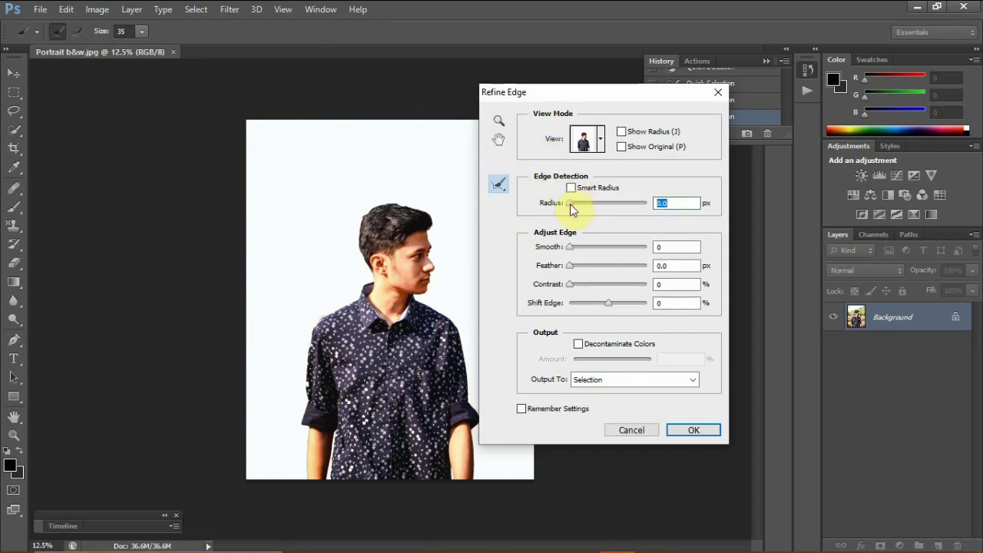
drag(570, 203, 593, 205)
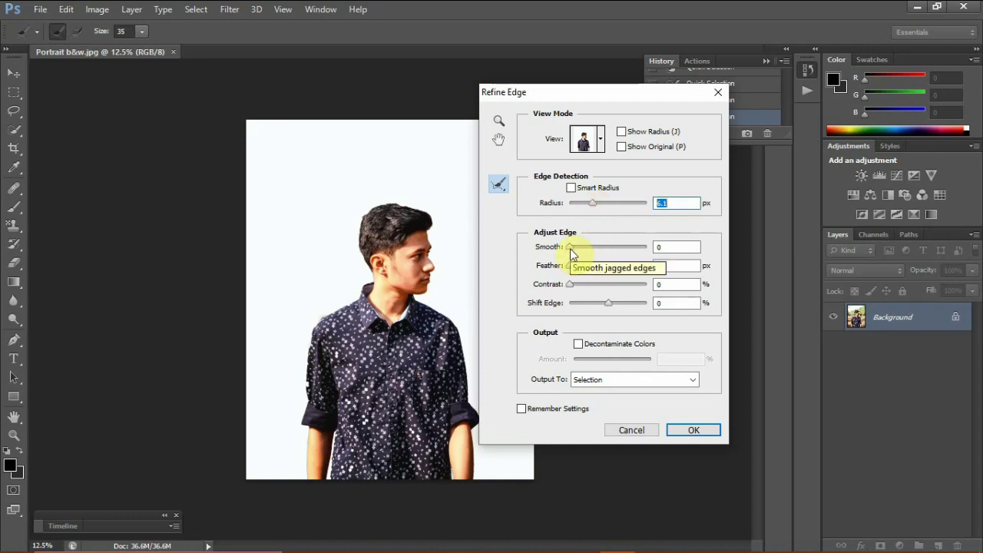
drag(570, 247, 576, 254)
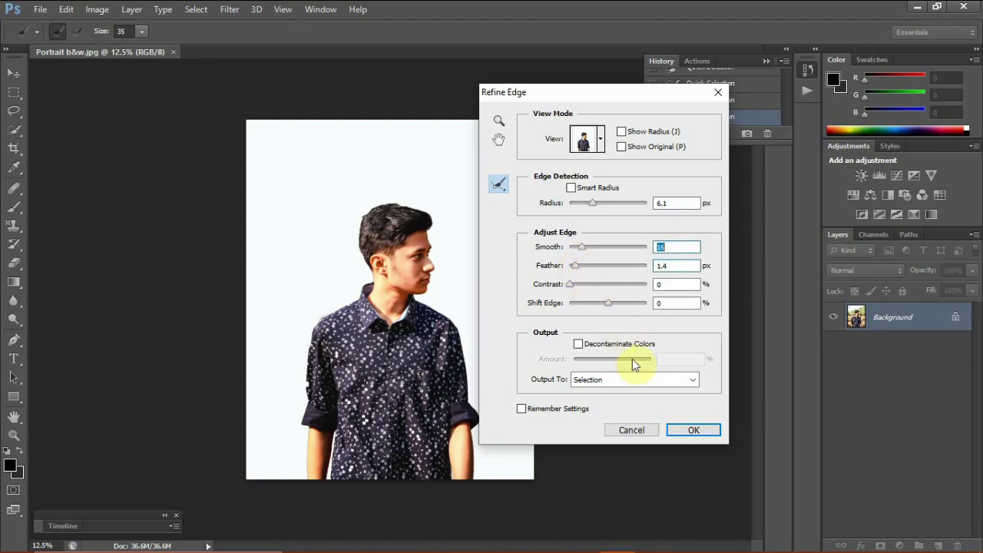
click(694, 431)
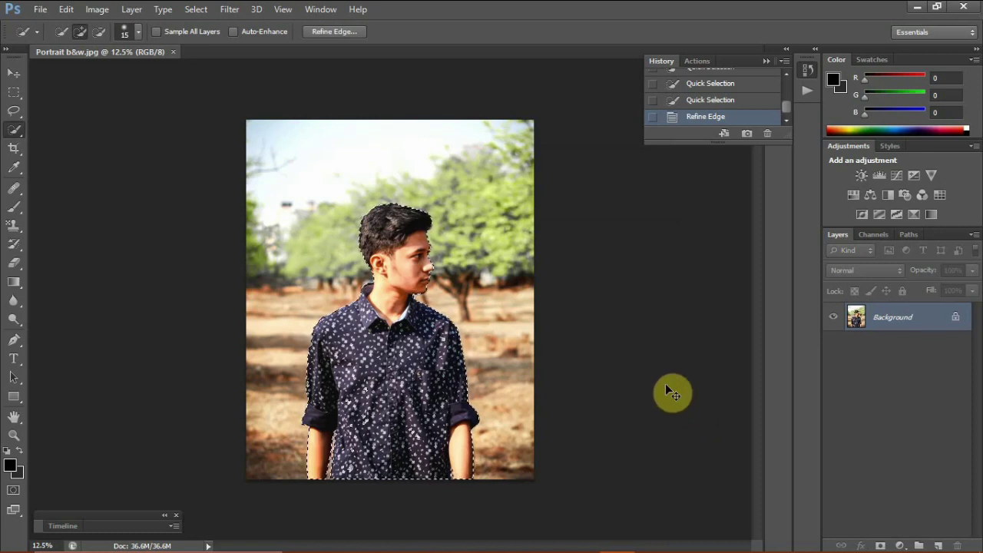
Copy the selected man onto a new layer and check the cutout by hiding and reshowing the Background layer.
key(ctrl+c)
key(ctrl+v)
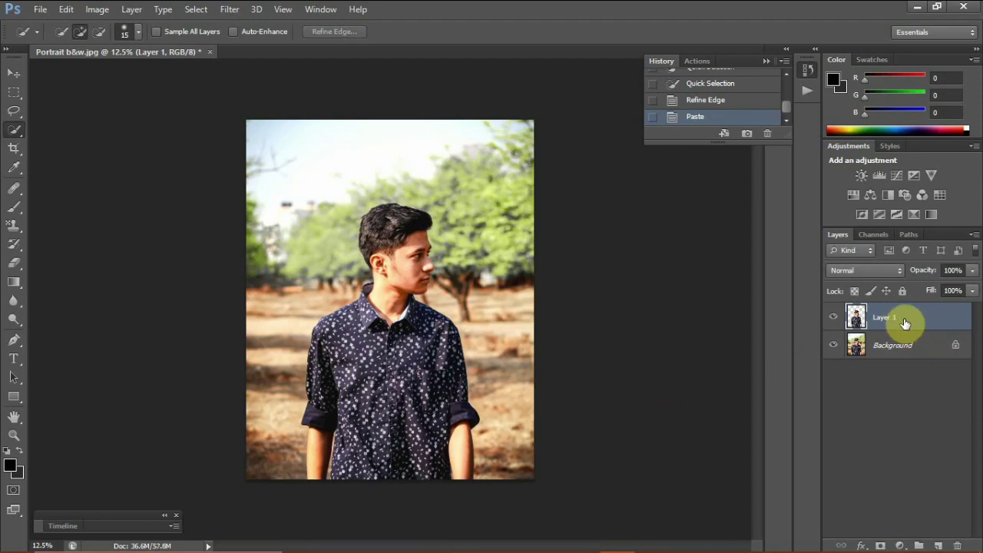
click(834, 347)
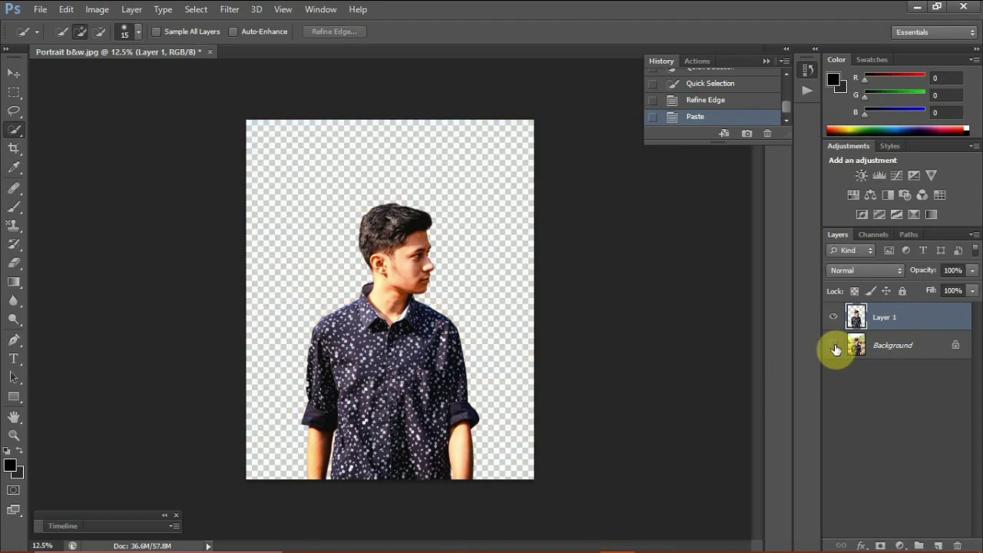
click(835, 347)
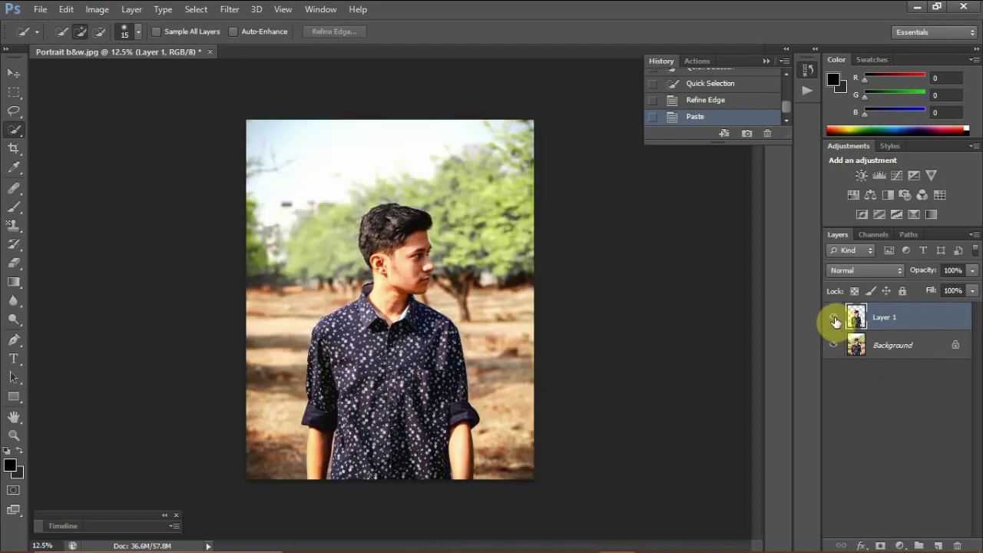
Compare the cutout with the original by toggling the visibility of the Background layer and Layer 1.
click(835, 347)
click(834, 347)
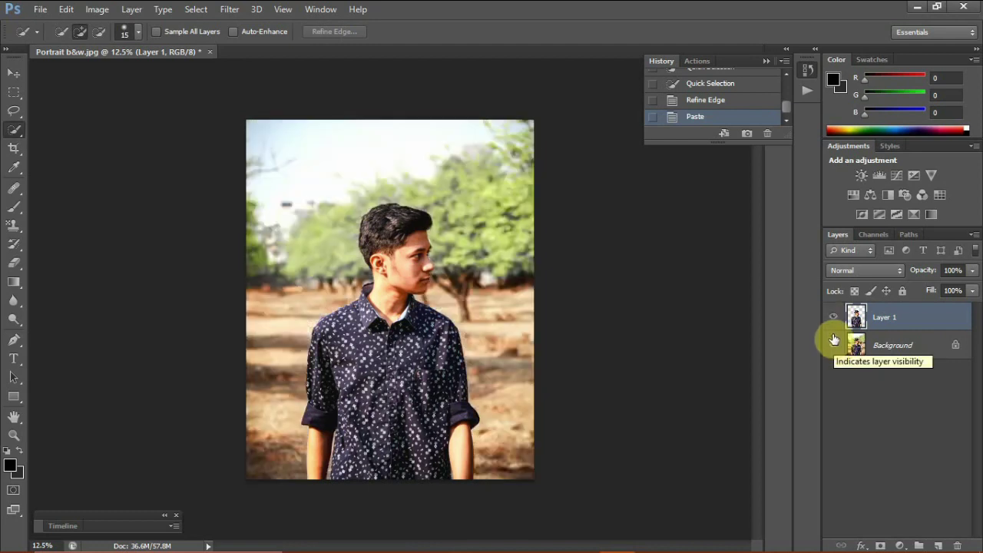
click(834, 322)
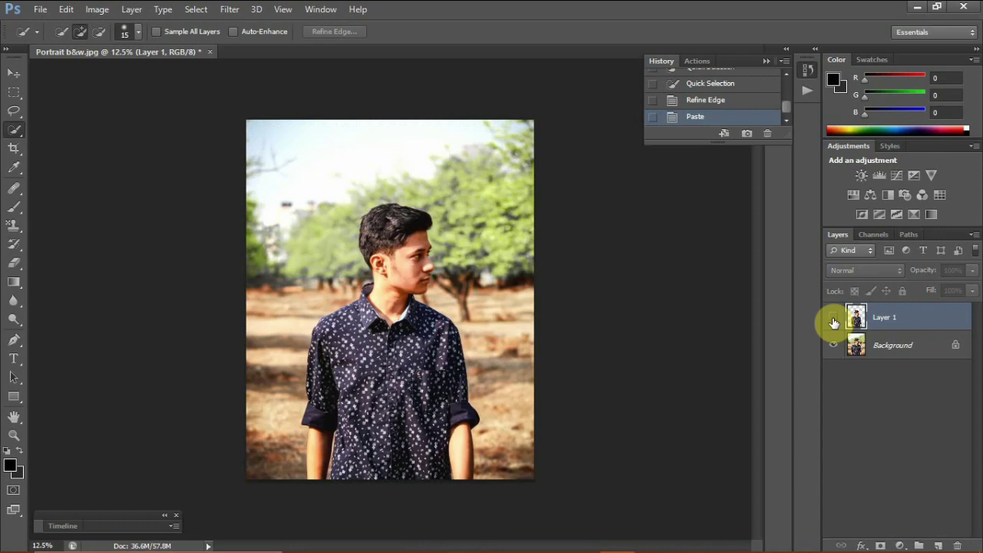
click(834, 322)
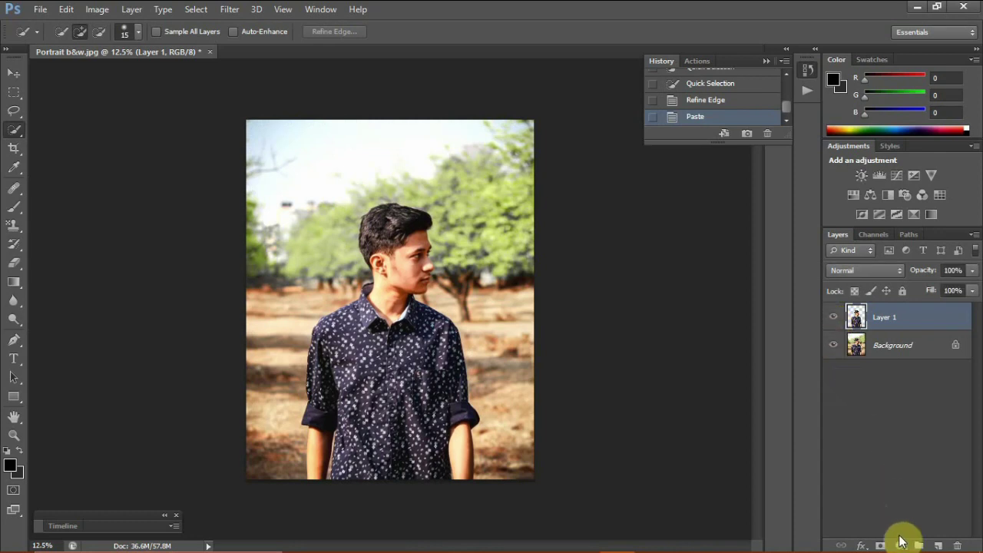
Hide Layer 1 and add a Hue/Saturation adjustment layer above the Background with saturation -85.
click(834, 317)
click(892, 353)
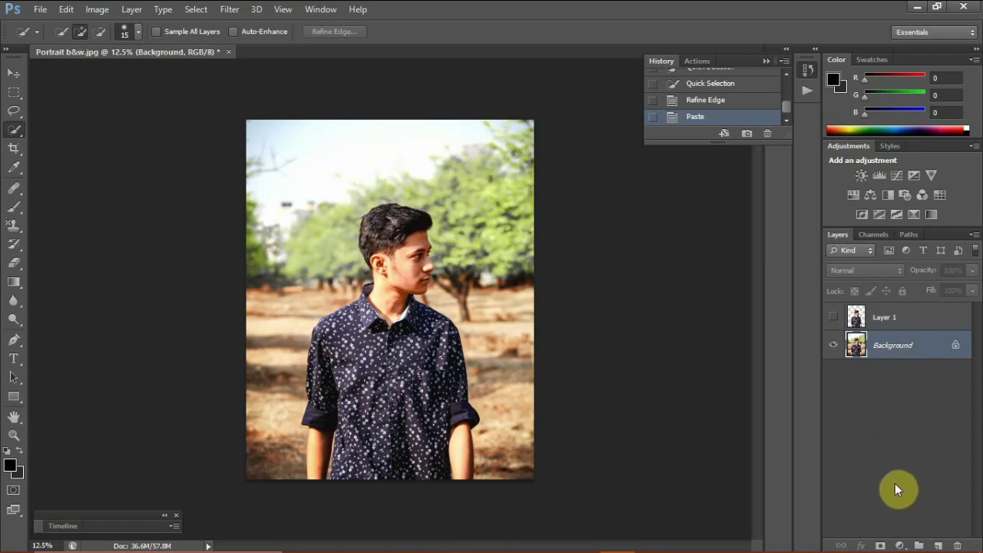
click(900, 545)
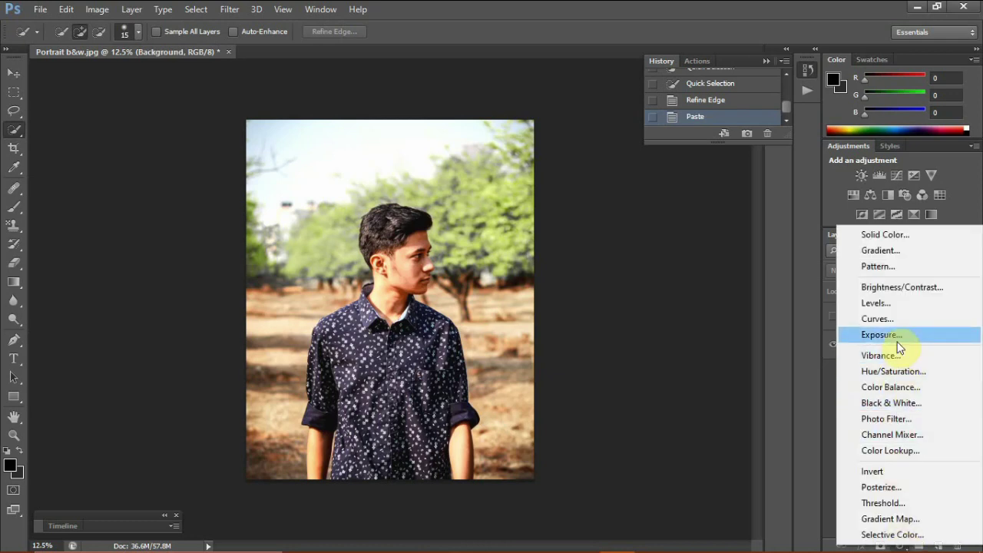
click(894, 372)
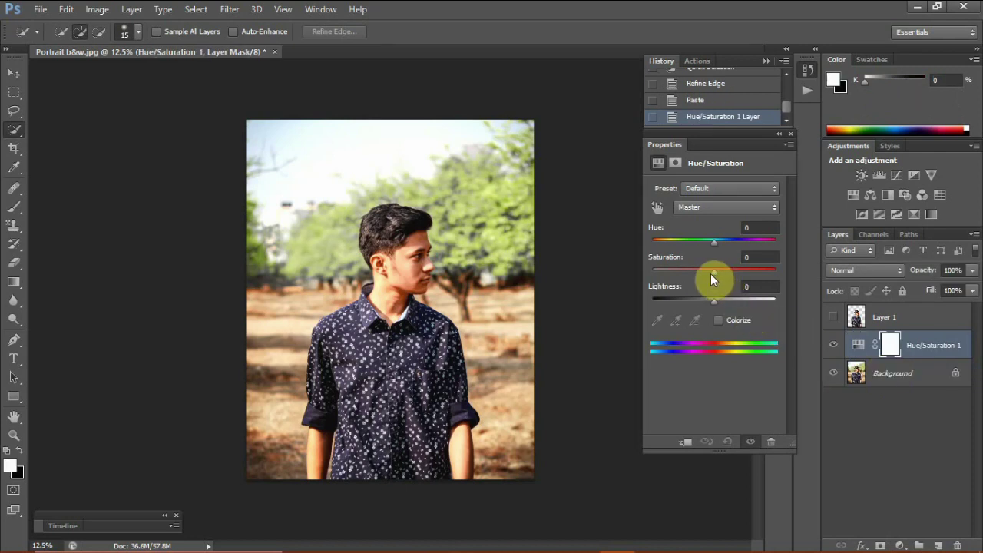
drag(710, 274, 661, 268)
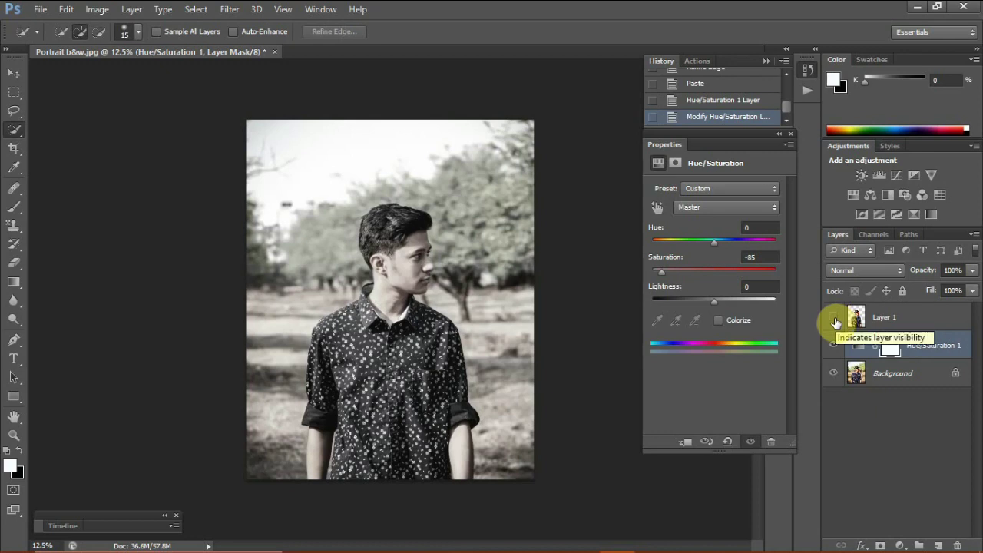
Show Layer 1 again above the desaturated background and close the Hue/Saturation properties.
click(835, 321)
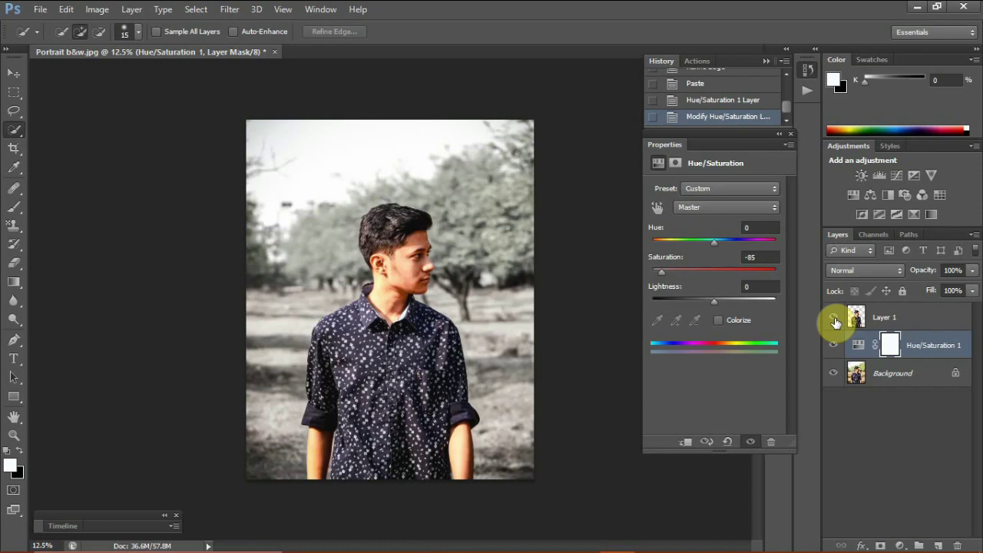
click(789, 135)
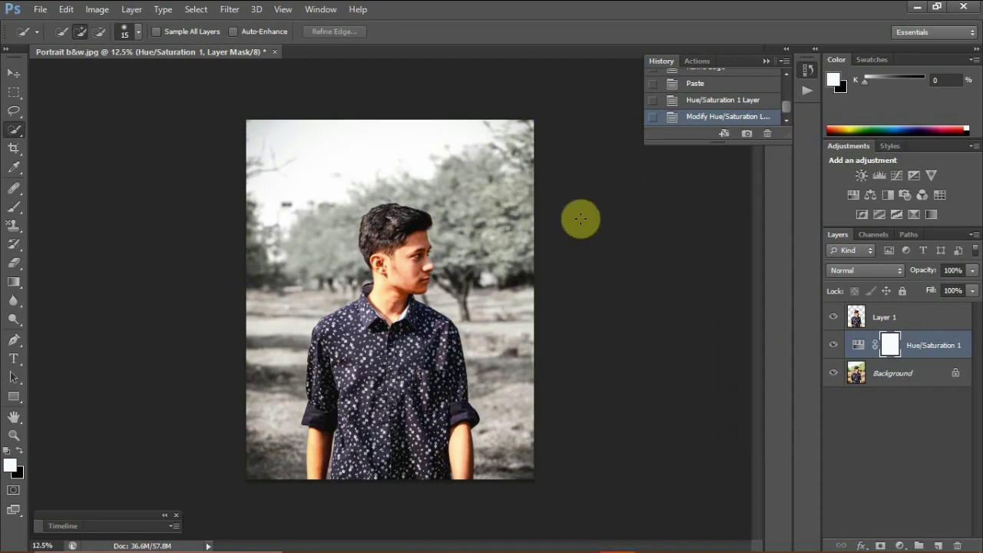
key(ctrl+plus)
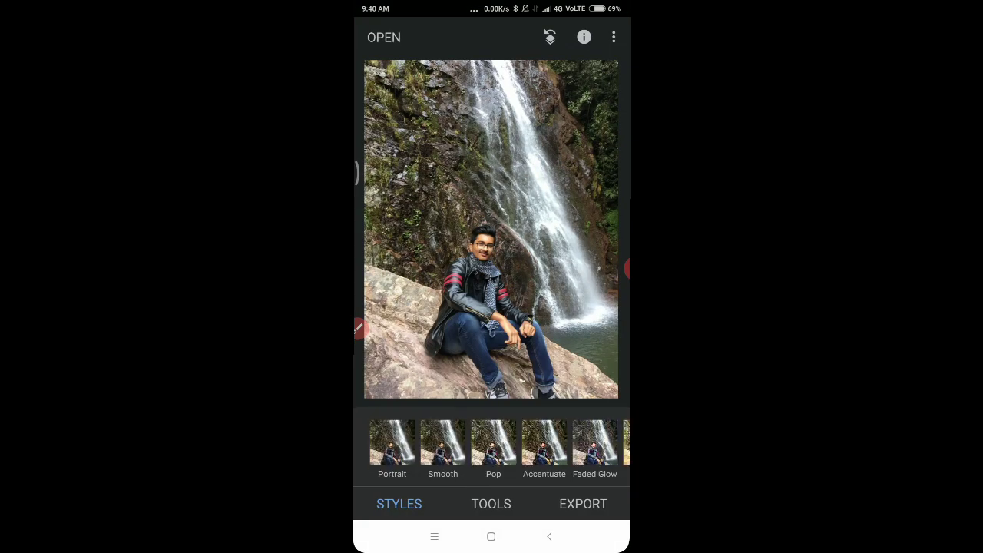
Switch to Snapseed and apply Tune image to the waterfall photo with saturation -100.
click(491, 503)
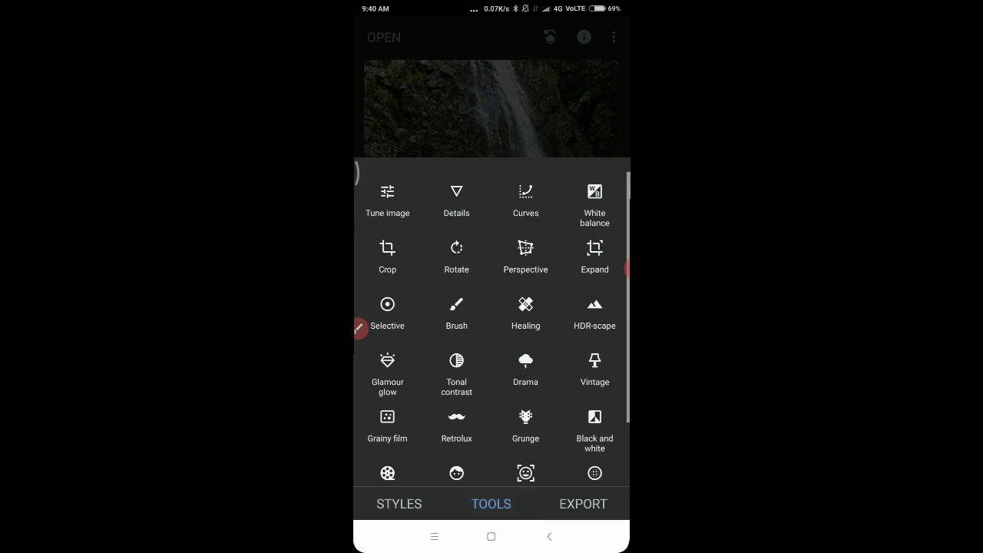
click(387, 201)
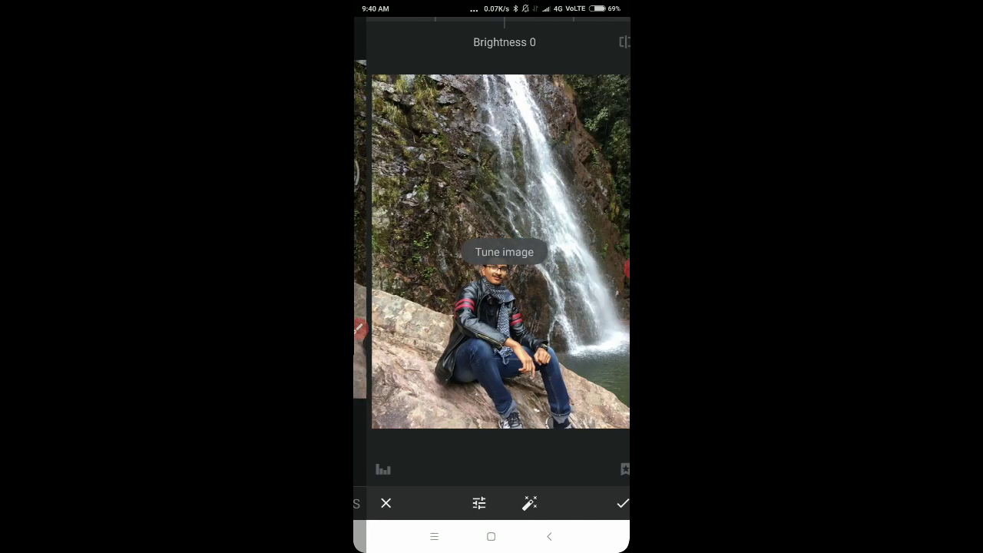
drag(491, 346, 357, 253)
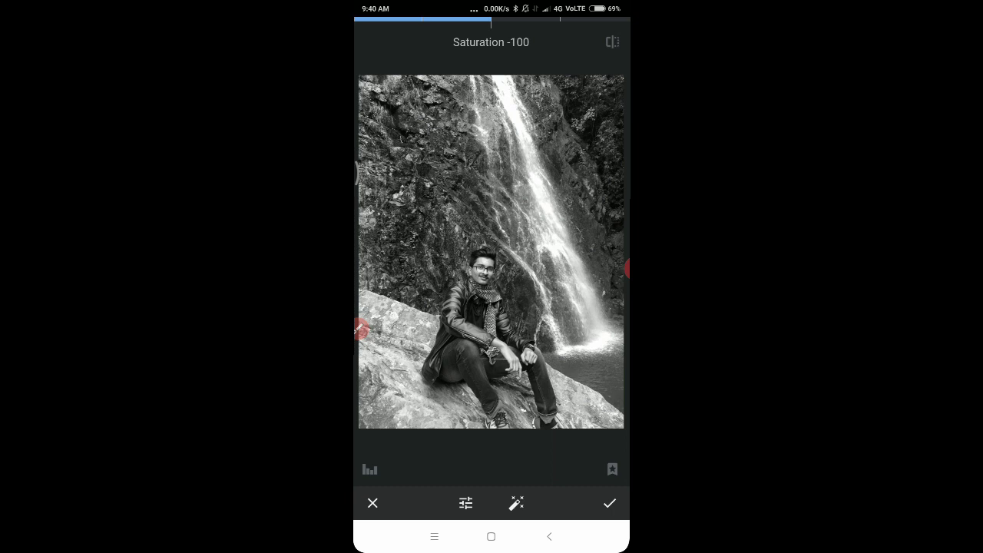
click(609, 503)
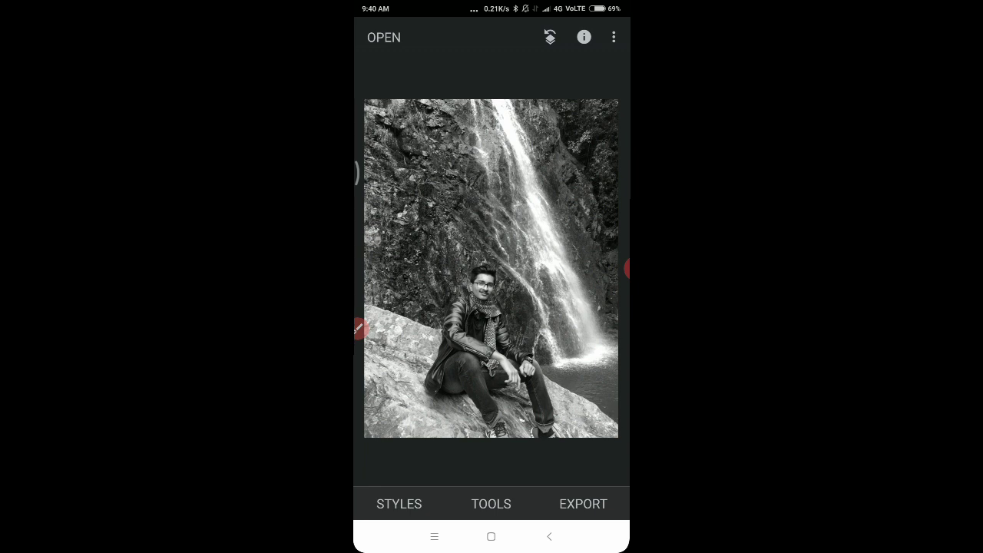
Open the Tune image edit from the photo's edit history for mask brushing.
click(550, 37)
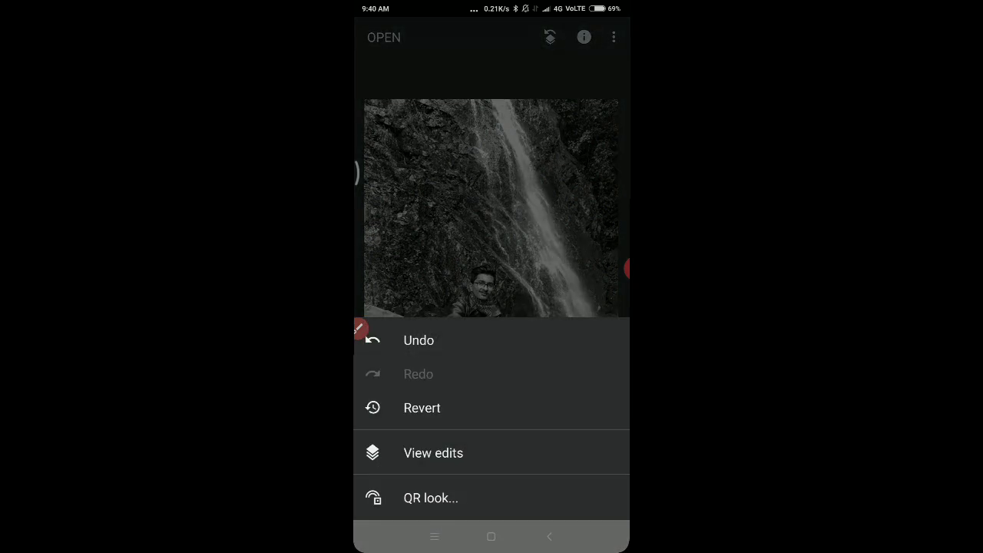
click(433, 452)
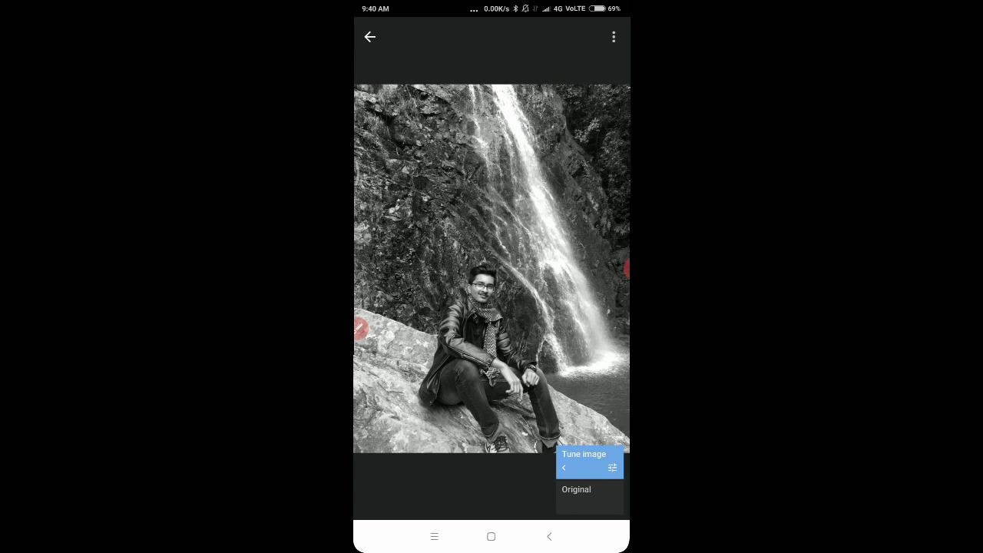
click(588, 465)
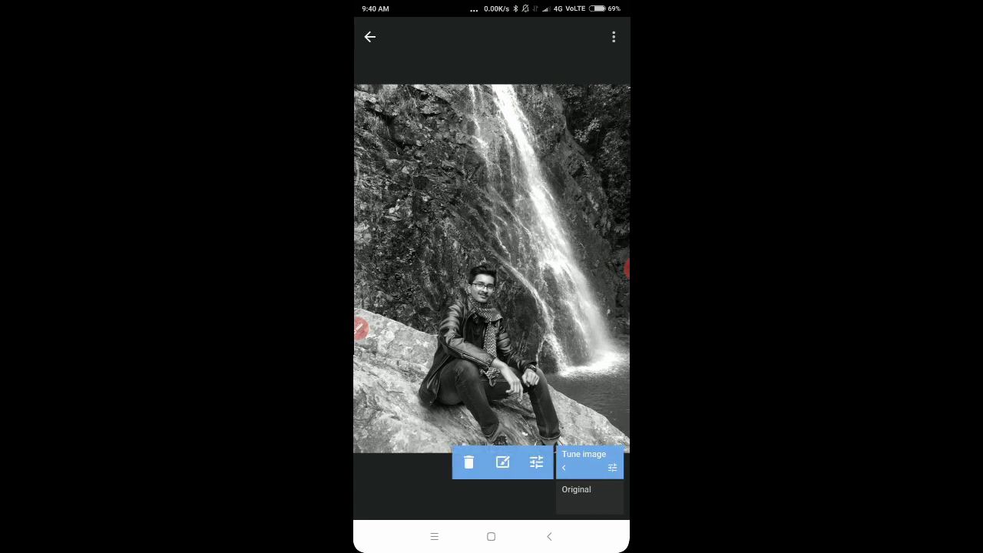
click(502, 461)
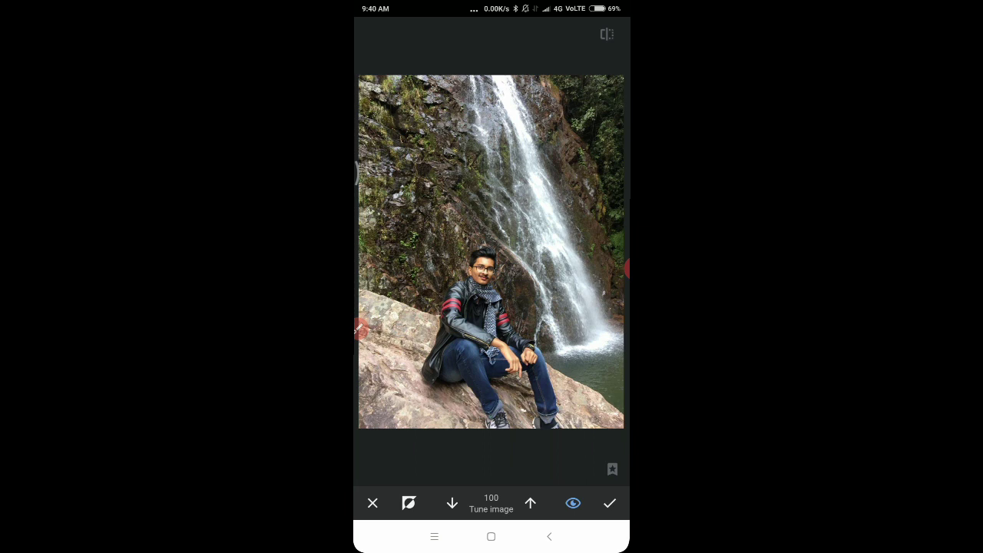
Invert the Tune image mask so it covers the whole photo, and leave the red mask overlay shown.
click(573, 502)
click(573, 503)
click(408, 503)
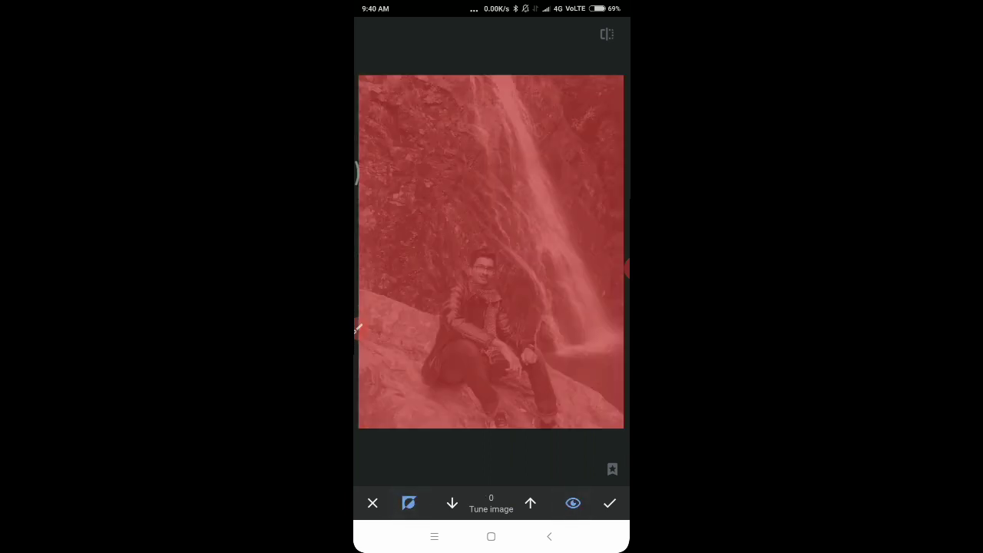
click(572, 503)
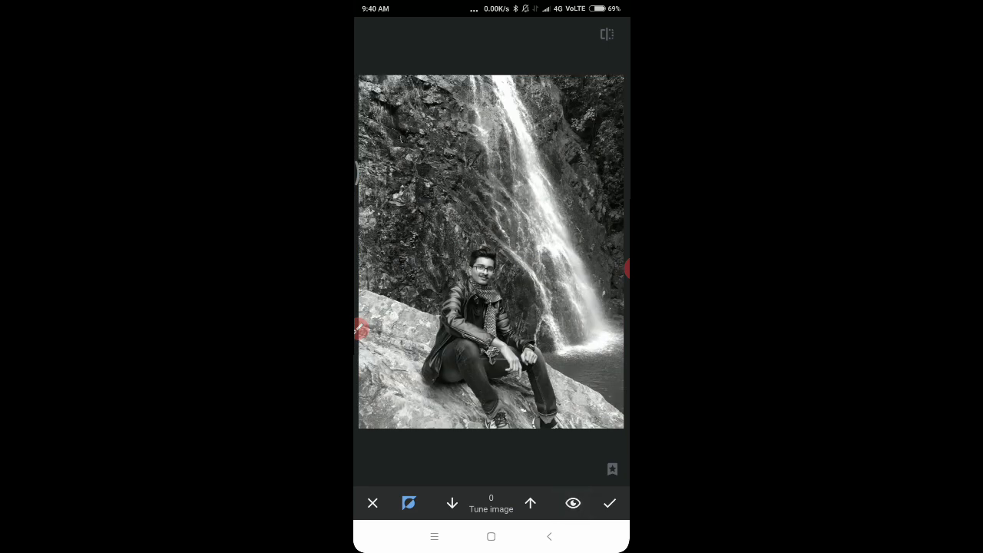
click(573, 503)
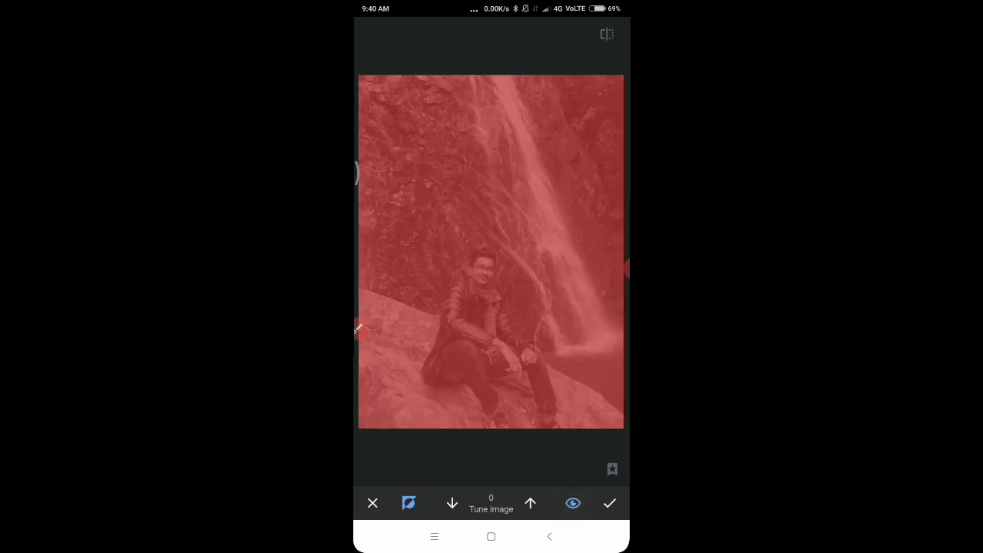
Brush the Tune image mask away at strength 0 over the man's hair and face.
scroll(491, 252, up, 5)
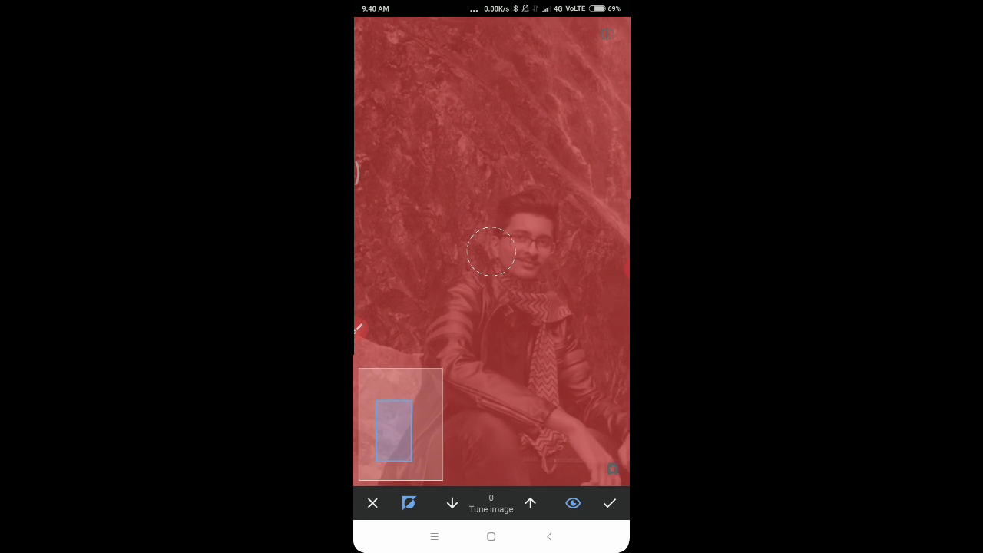
scroll(491, 252, up, 3)
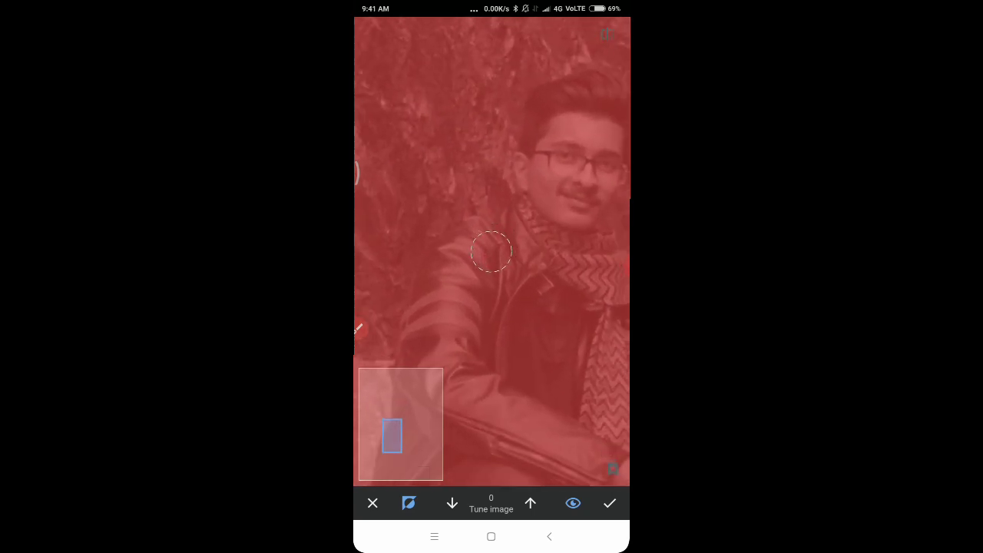
scroll(492, 252, down, 4)
scroll(492, 252, down, 5)
scroll(491, 251, up, 5)
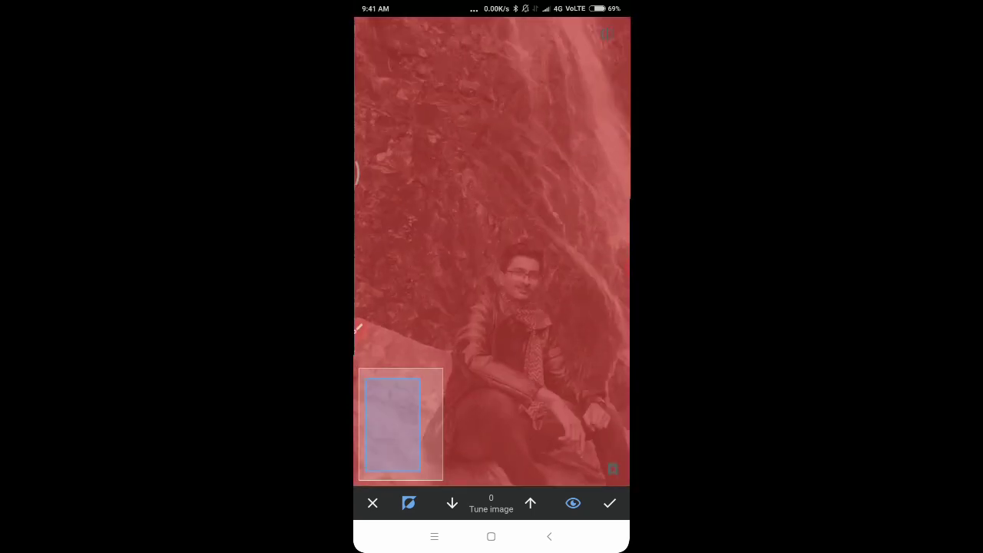
scroll(487, 253, up, 3)
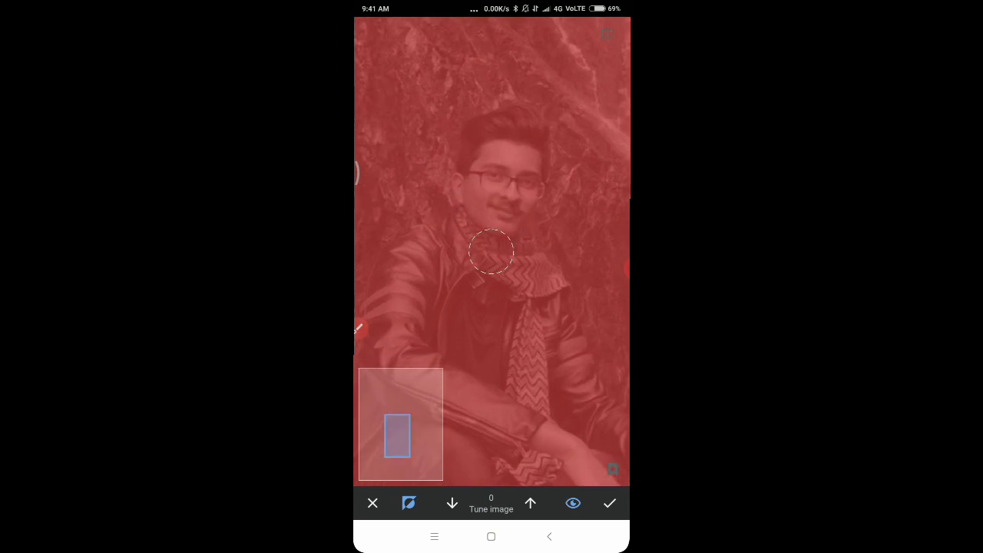
mouse_move(460, 281)
mouse_down()
mouse_move(491, 250)
mouse_move(441, 307)
mouse_move(395, 284)
mouse_up()
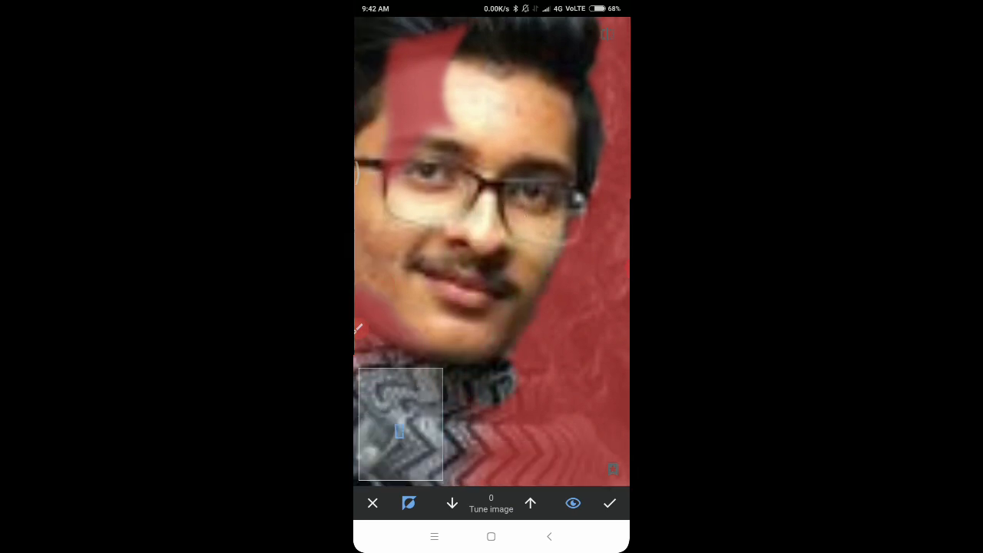
Clear the mask at strength 0 from the remaining face areas, scarf and jacket shoulder, including a dab on the rock beside the shoulder.
scroll(484, 234, down, 3)
drag(404, 264, 433, 292)
drag(459, 119, 439, 177)
scroll(492, 252, down, 2)
mouse_move(522, 326)
mouse_down()
mouse_move(543, 393)
mouse_move(530, 404)
mouse_up()
mouse_move(440, 247)
mouse_down()
mouse_move(445, 273)
mouse_move(418, 316)
mouse_up()
scroll(491, 252, up, 2)
scroll(491, 252, down, 1)
drag(499, 283, 410, 317)
scroll(491, 251, down, 3)
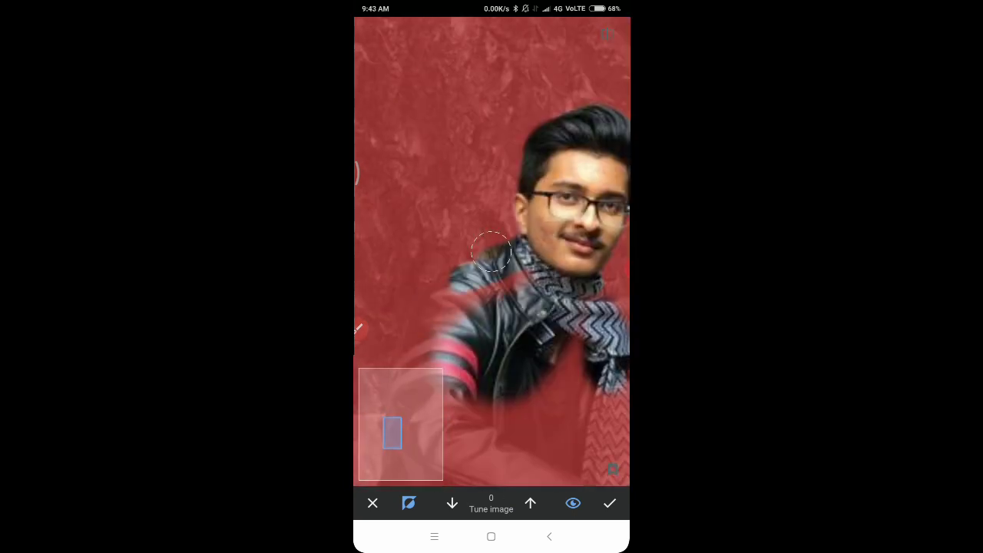
drag(488, 248, 434, 311)
drag(422, 253, 464, 188)
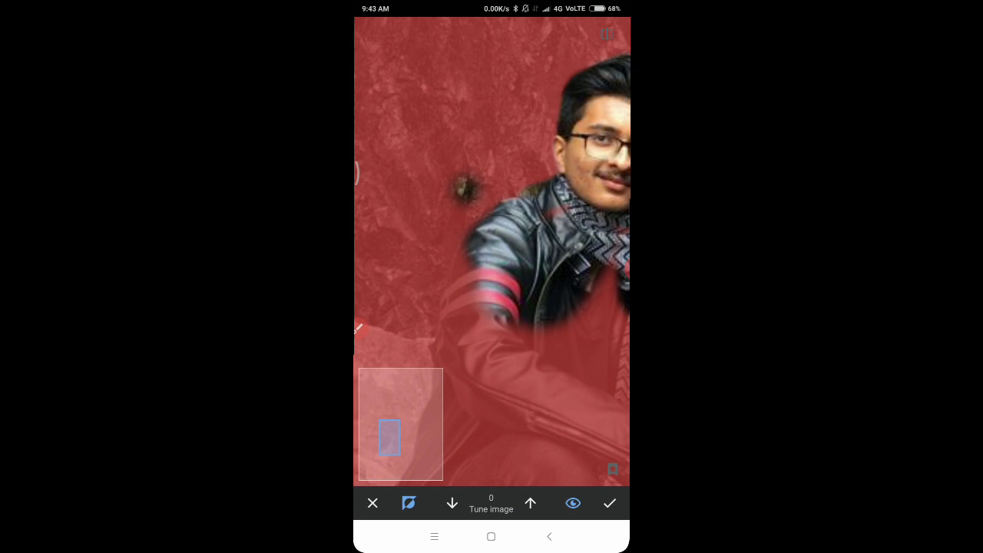
Set the brush strength to 100 and paint the mask back over the stray spot on the rock beside the shoulder.
click(530, 502)
click(530, 503)
click(530, 503)
click(530, 503)
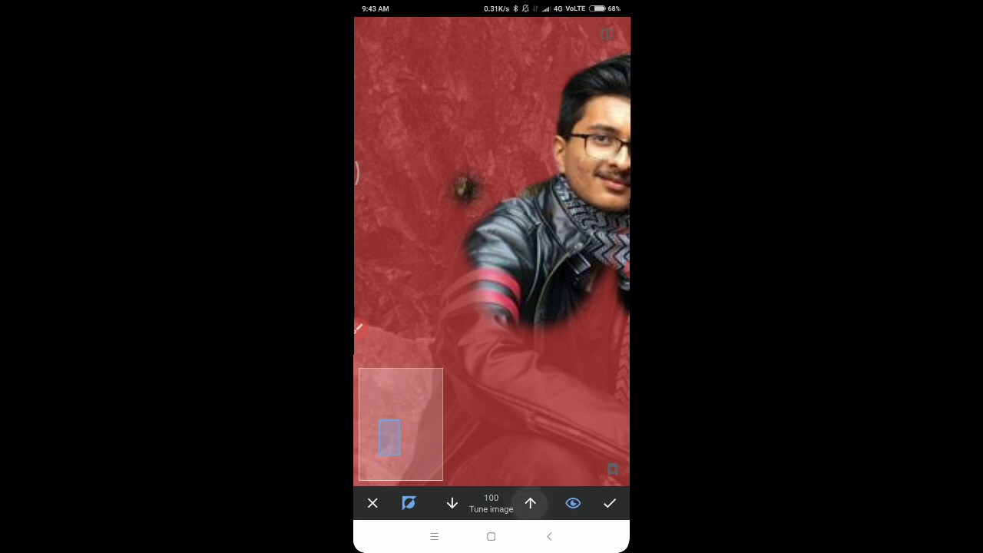
drag(460, 184, 469, 196)
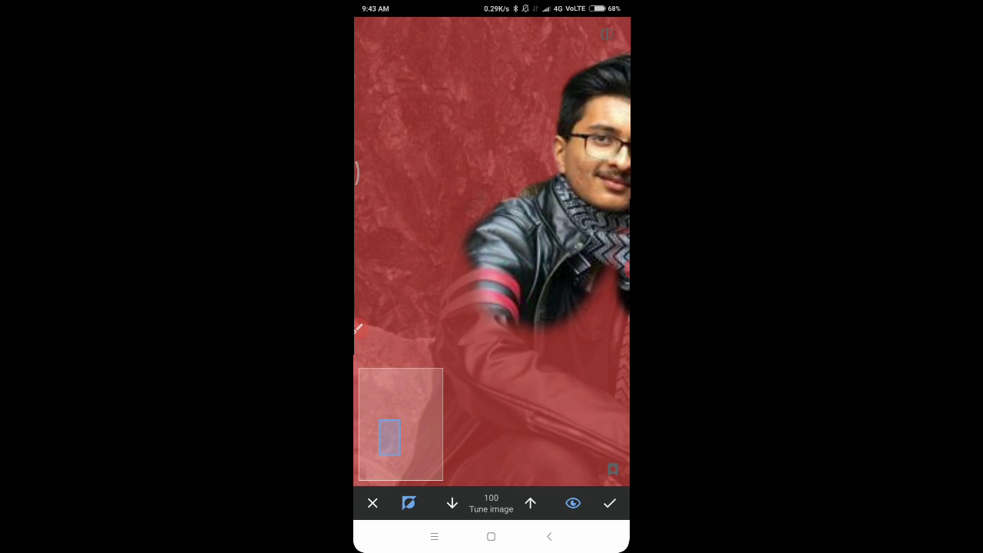
Set the brush strength back to 0 and clear the mask down the outer edge of the striped jacket sleeve.
click(452, 502)
click(452, 503)
click(452, 503)
click(452, 503)
scroll(490, 251, up, 3)
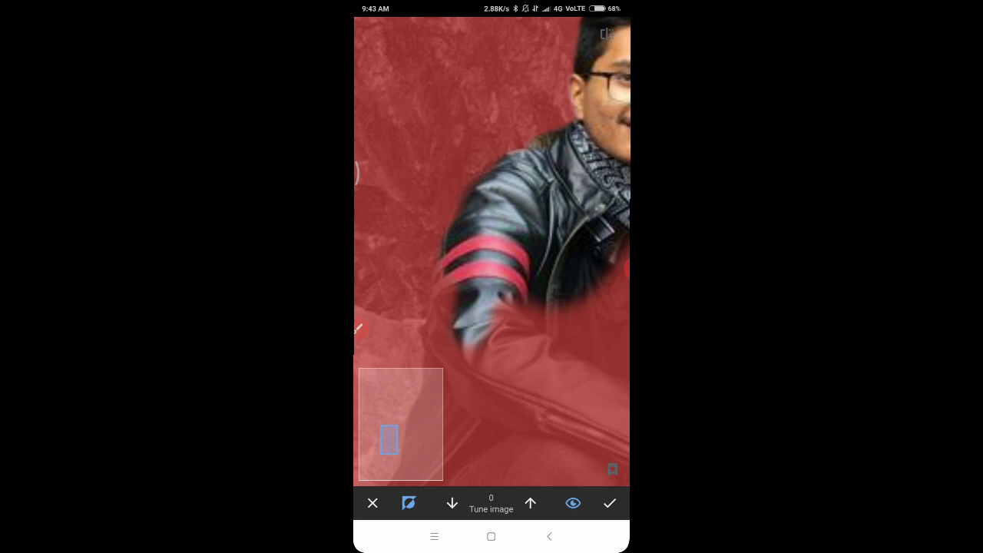
drag(447, 282, 448, 347)
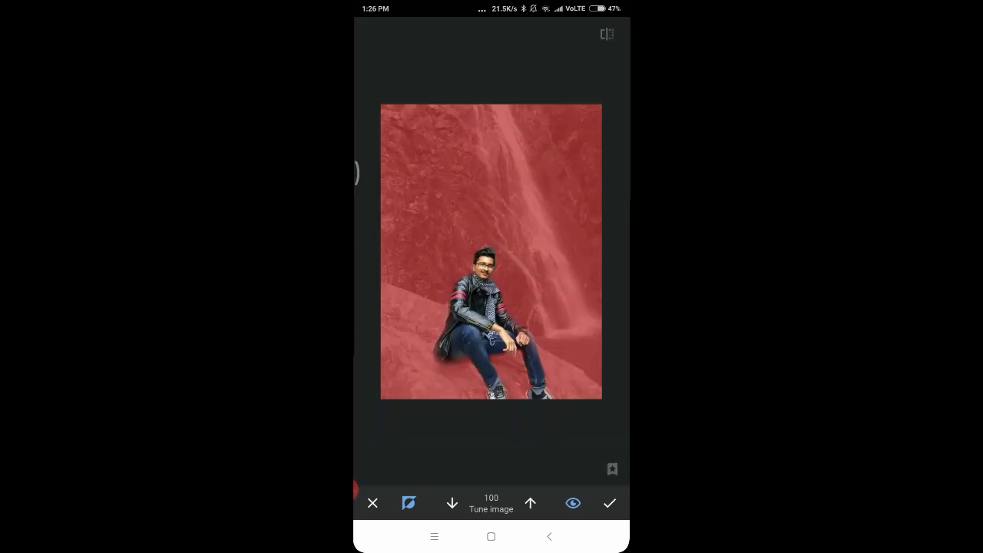
Check the finished mask around the whole figure and apply it to the Tune image edit.
scroll(492, 251, up, 3)
scroll(492, 251, down, 3)
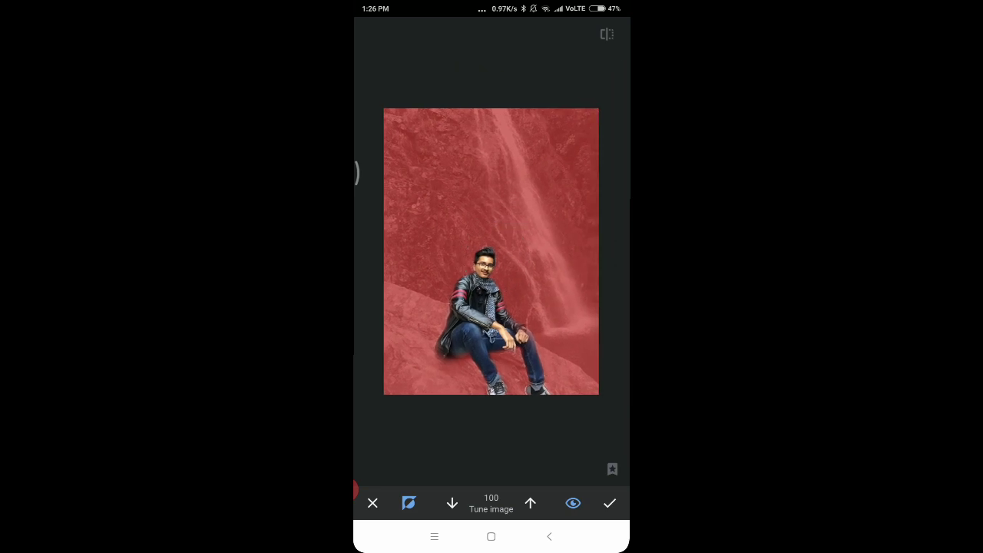
scroll(491, 251, up, 1)
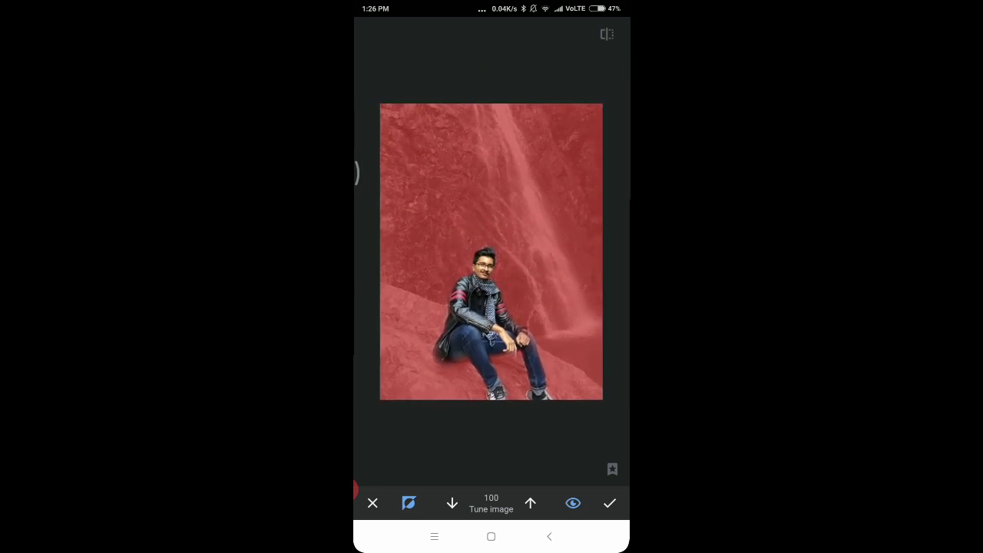
click(610, 503)
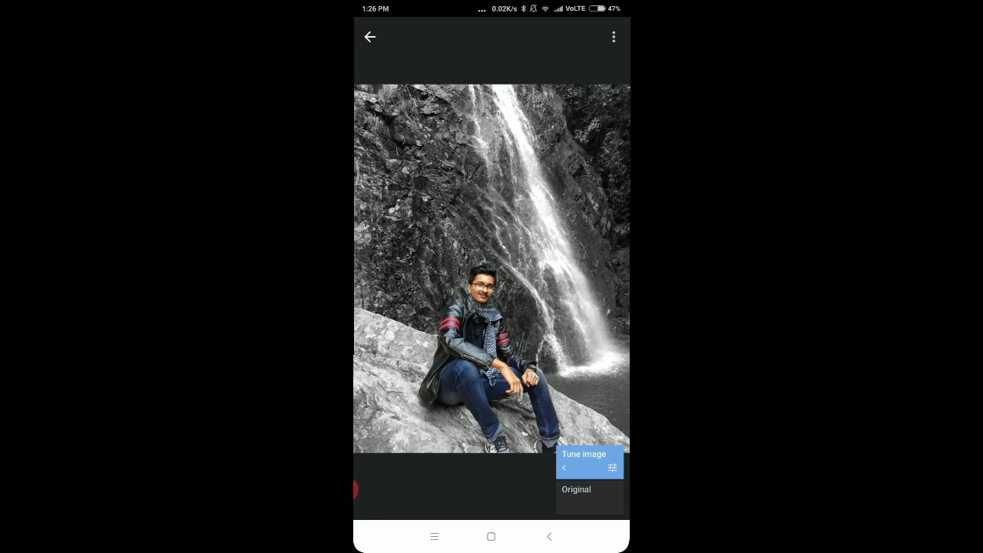
Leave the edit history and save a copy of the selectively coloured photo.
click(370, 37)
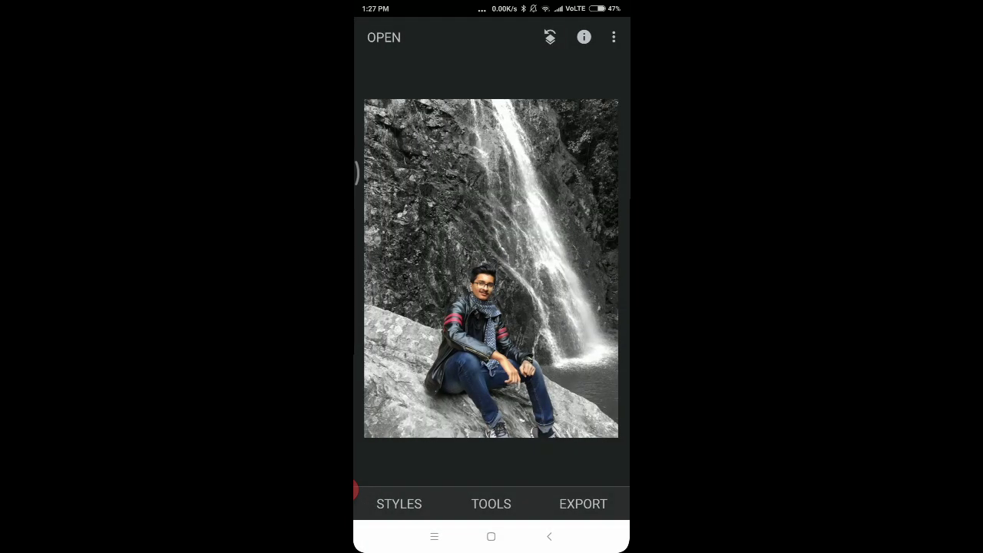
click(583, 503)
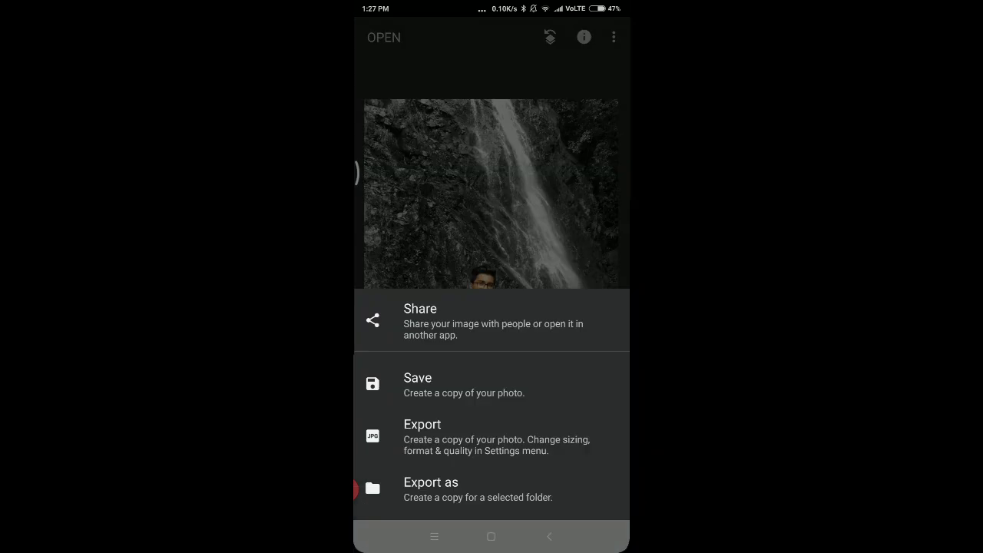
click(464, 384)
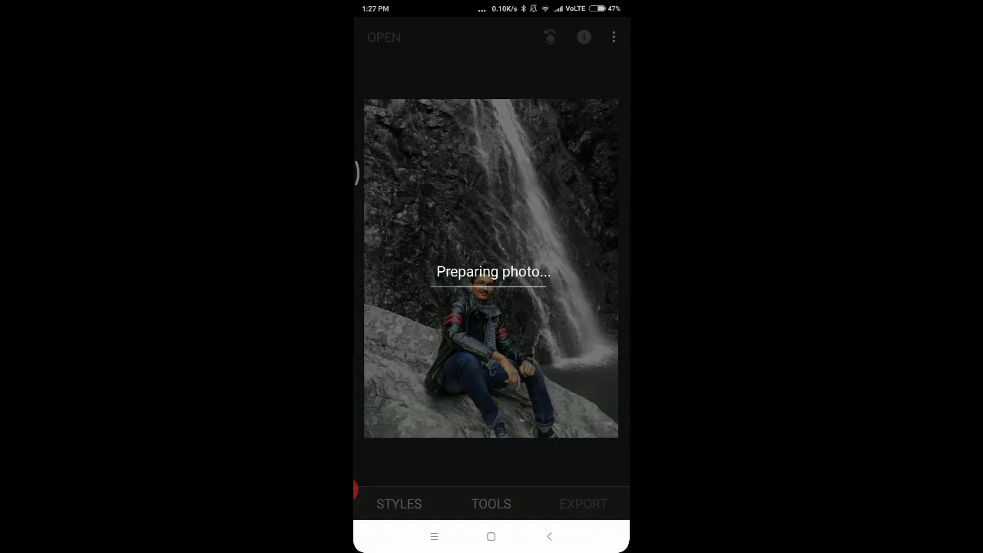